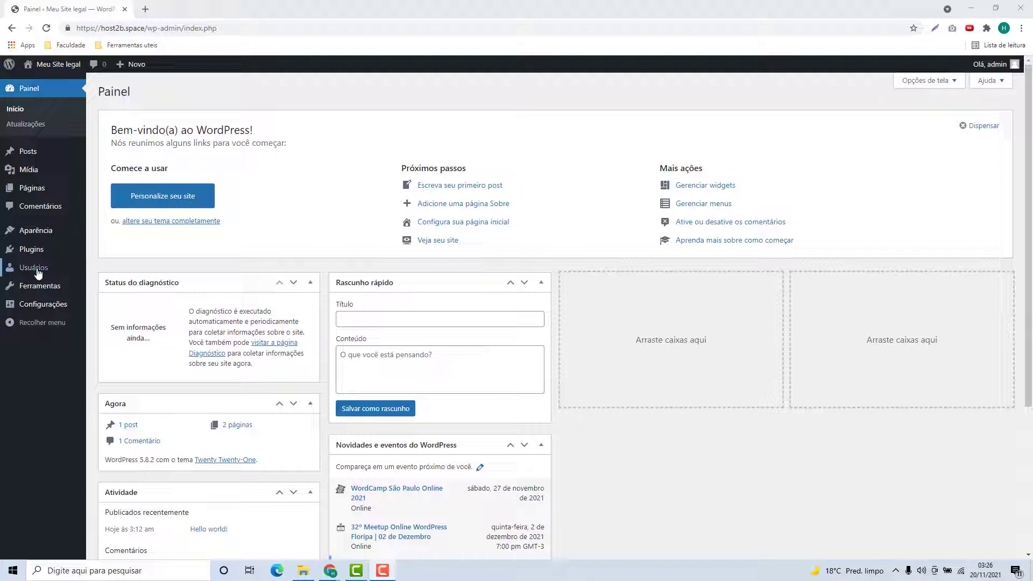
Open the catalogue for adding new themes and browse the popular ones.
click(30, 237)
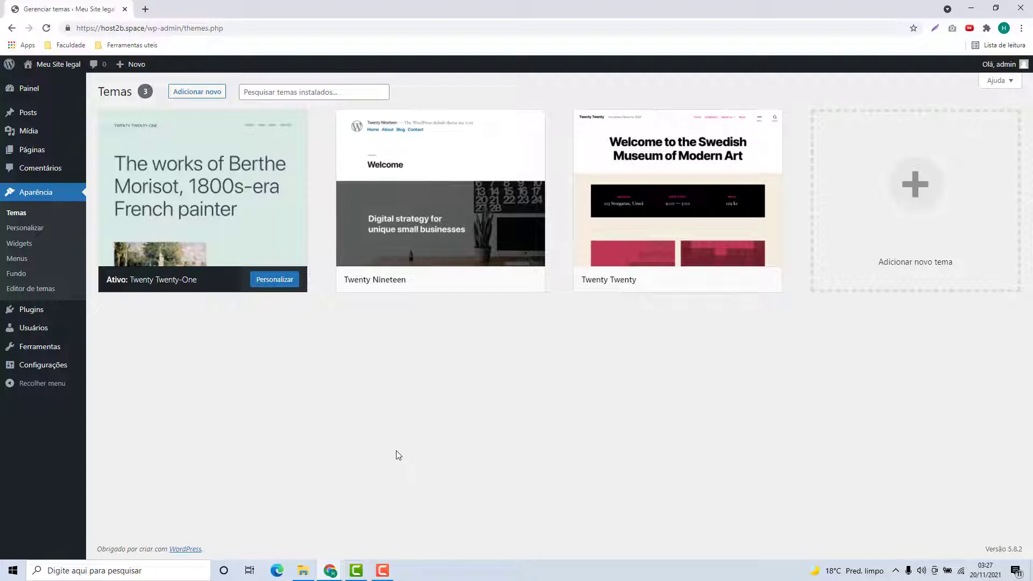
click(190, 96)
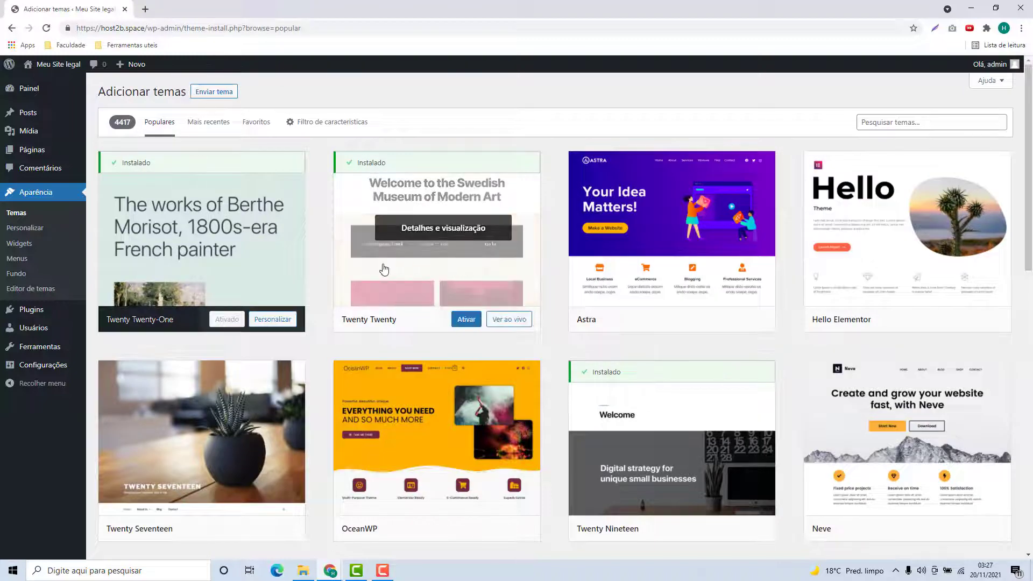
scroll(308, 227, down, 4)
scroll(309, 227, down, 11)
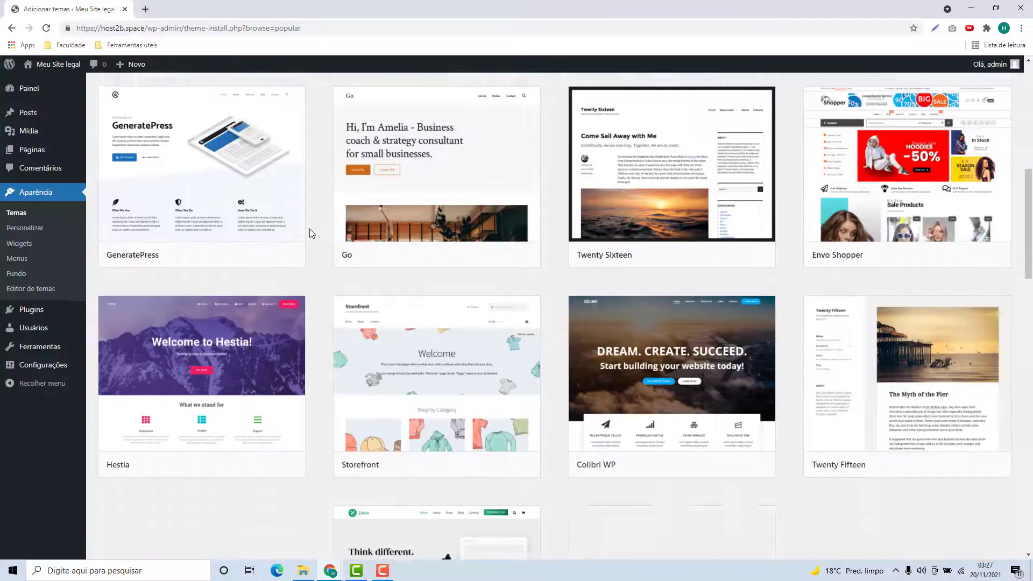
scroll(322, 246, down, 6)
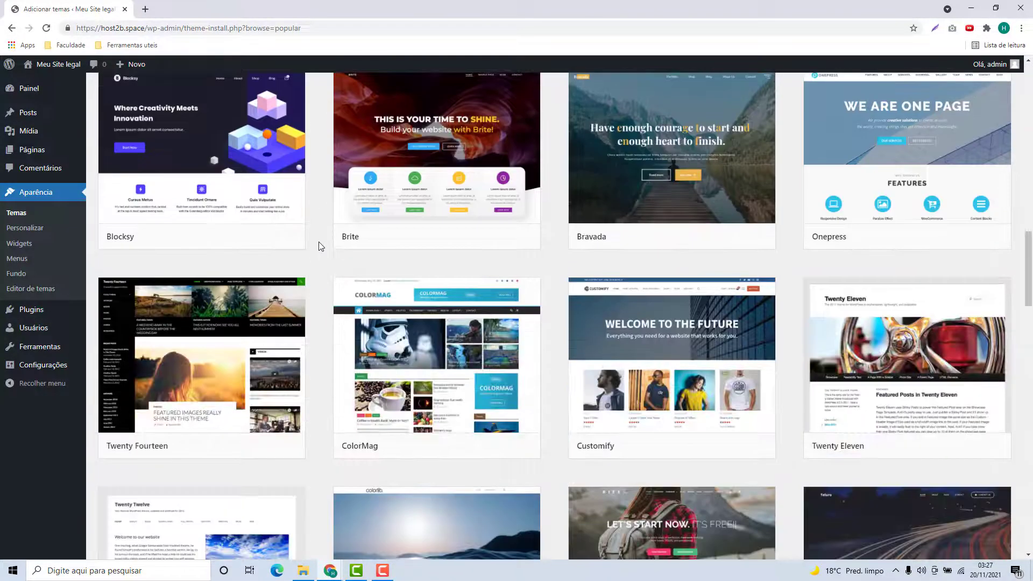
scroll(321, 245, up, 20)
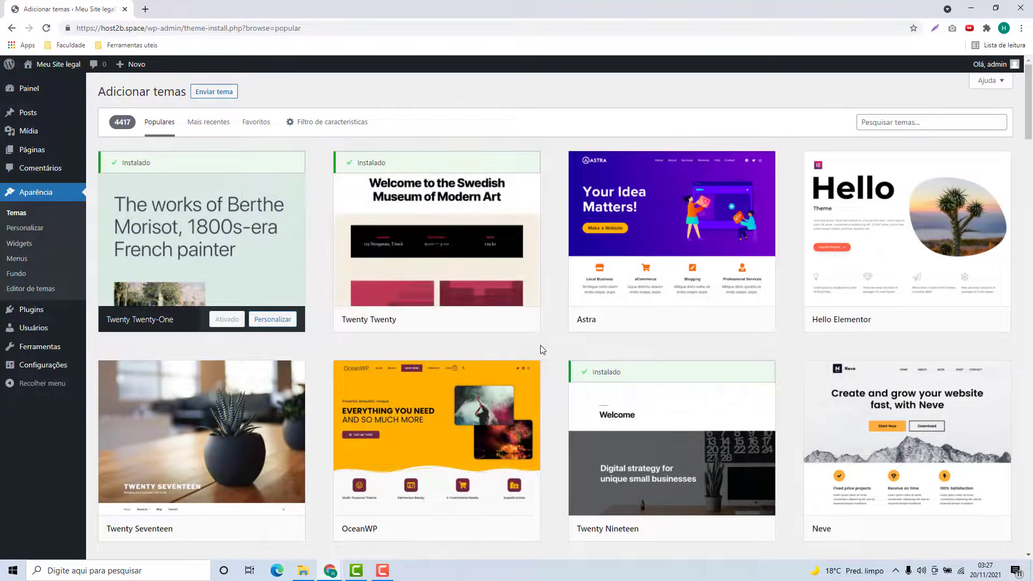
Search the theme catalogue for "astra" and open the details and preview of the Astra theme.
click(902, 119)
text(astr)
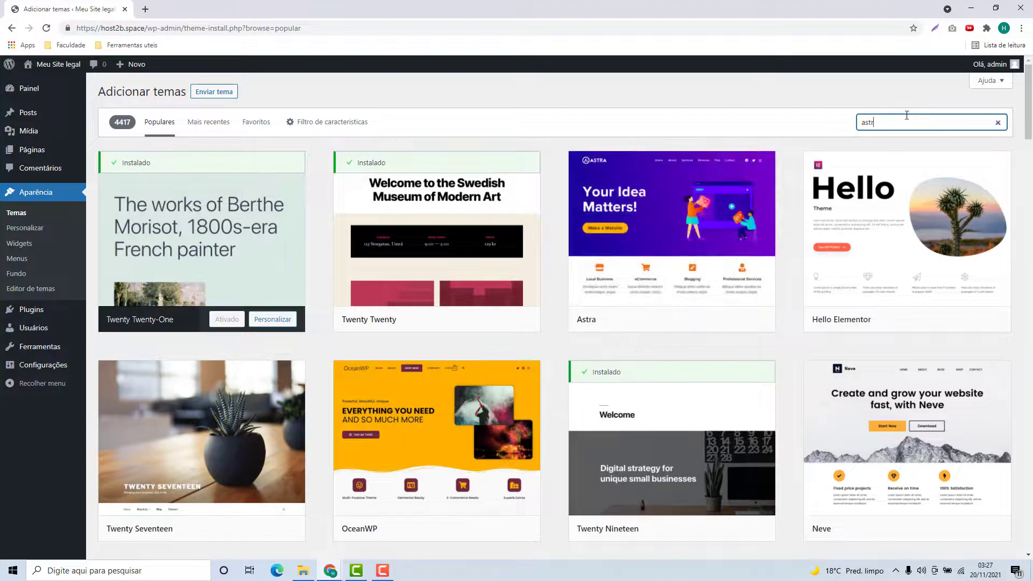
text(a)
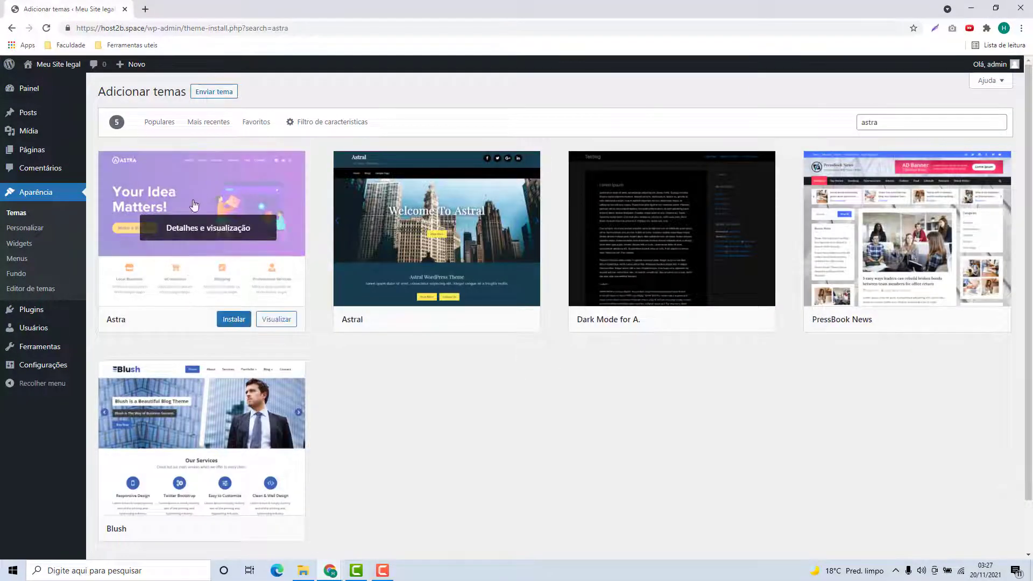
click(222, 236)
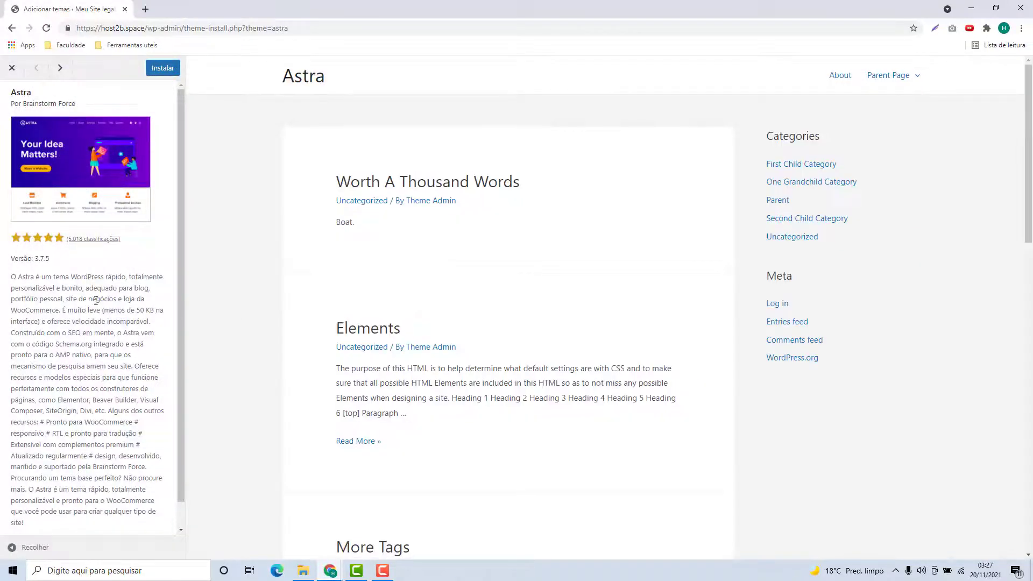
Look through the Astra preview, then install and activate the theme.
scroll(92, 322, down, 1)
scroll(528, 307, down, 1)
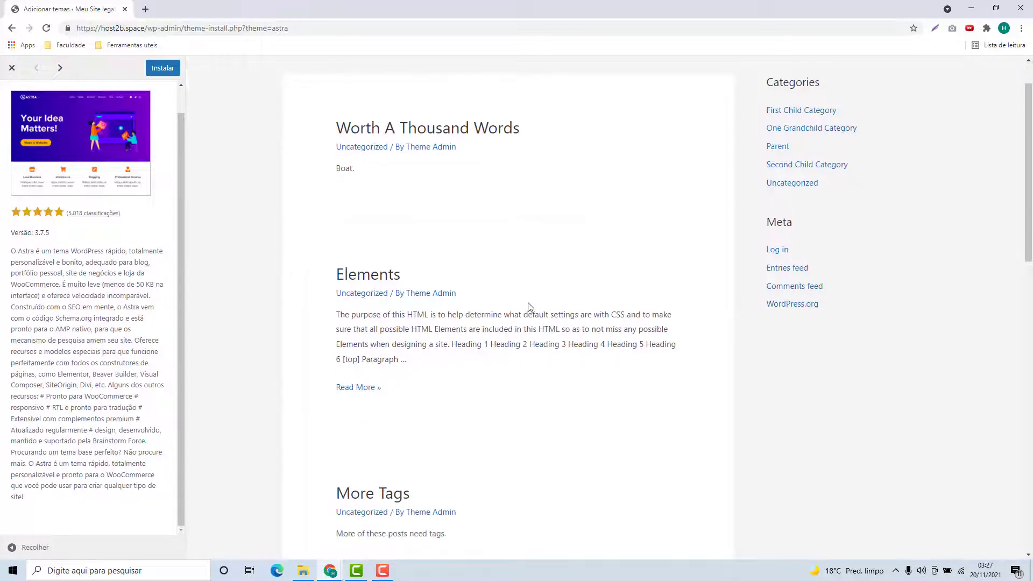
scroll(525, 307, up, 1)
scroll(454, 374, down, 9)
scroll(467, 379, up, 10)
click(159, 74)
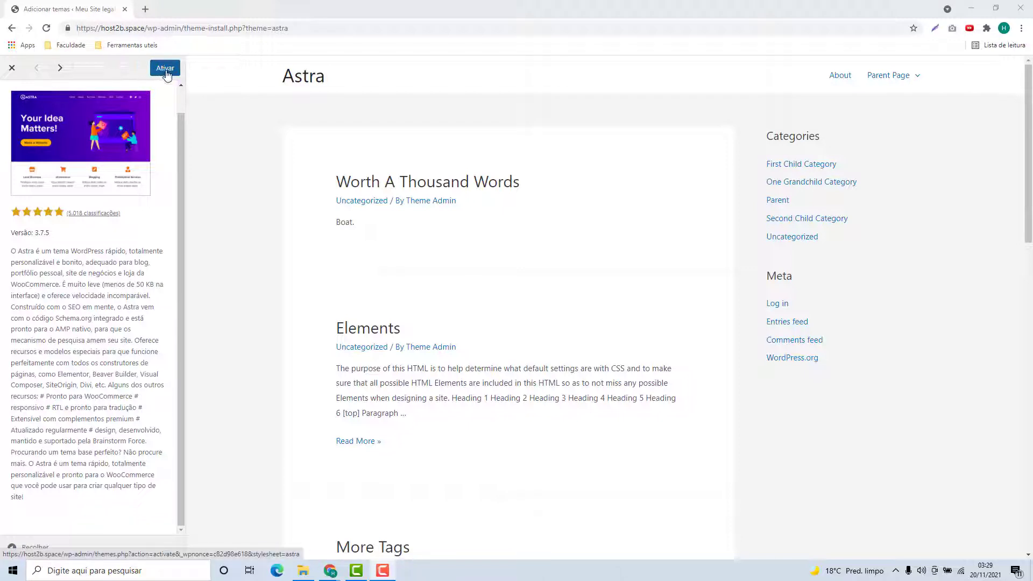
click(166, 69)
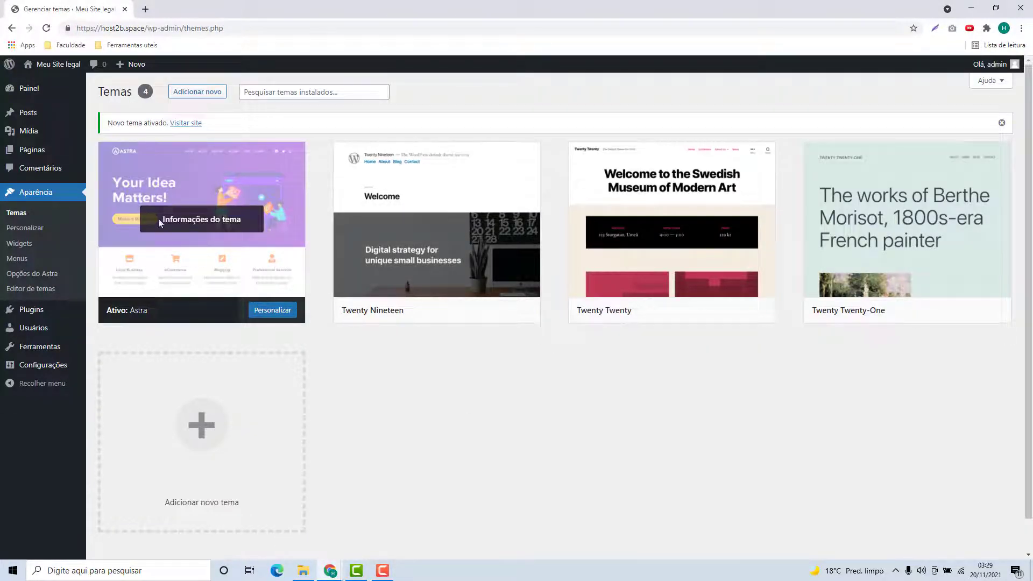
Open the customizer for the Astra theme and examine its global settings for colours (Cores), container (Contêiner) and buttons (Botões).
click(273, 311)
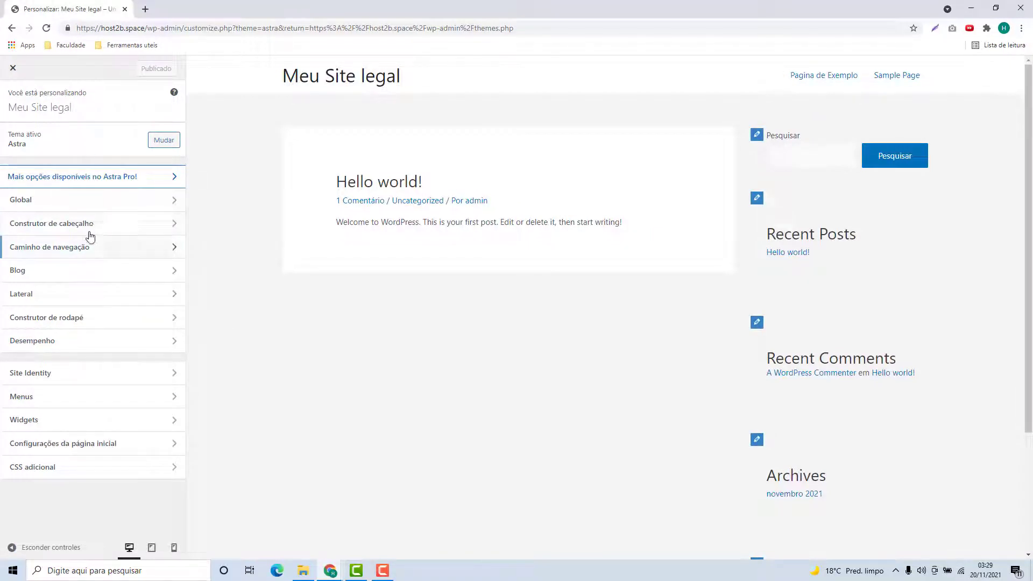
click(44, 207)
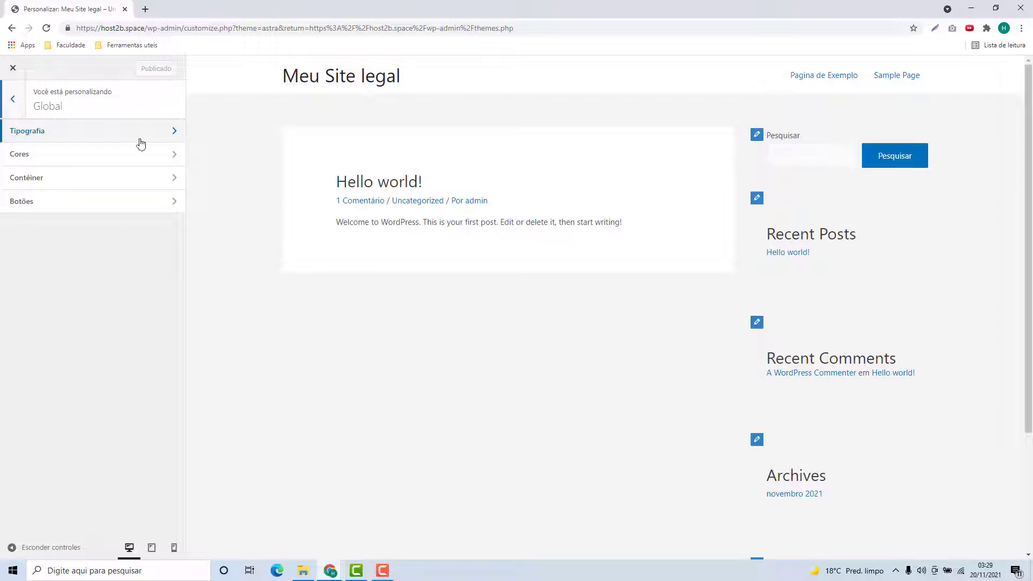
click(89, 165)
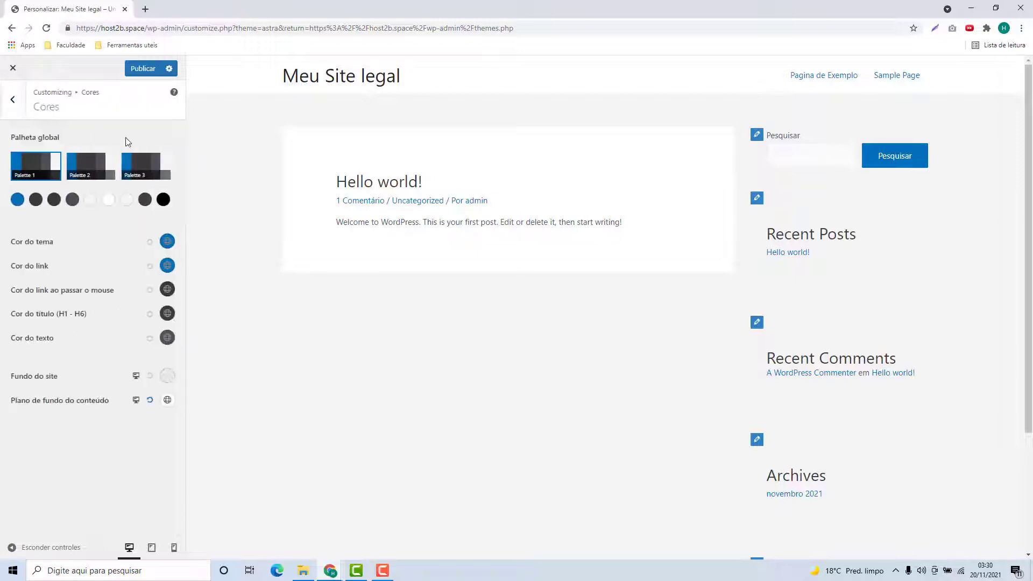
click(14, 105)
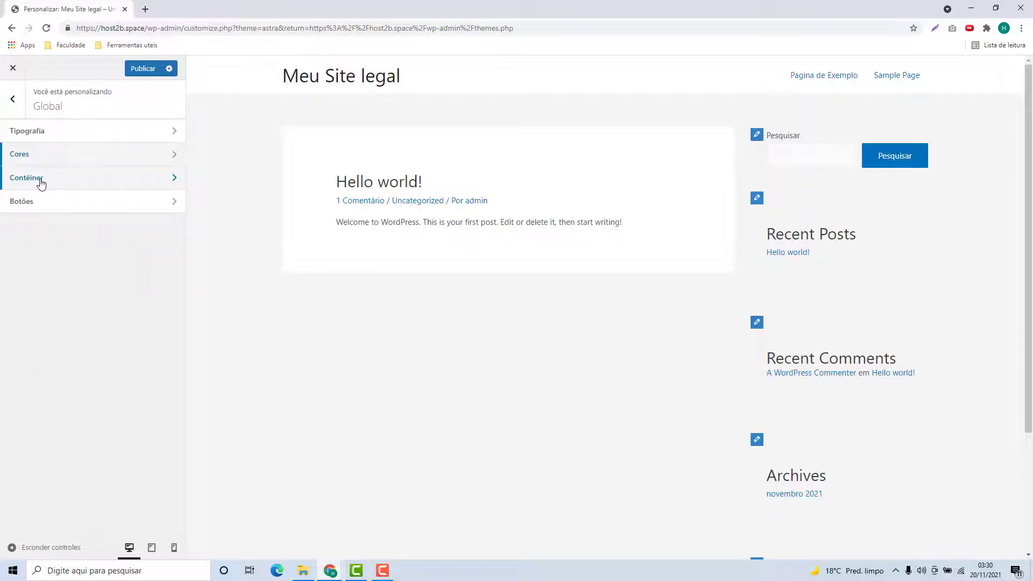
click(41, 183)
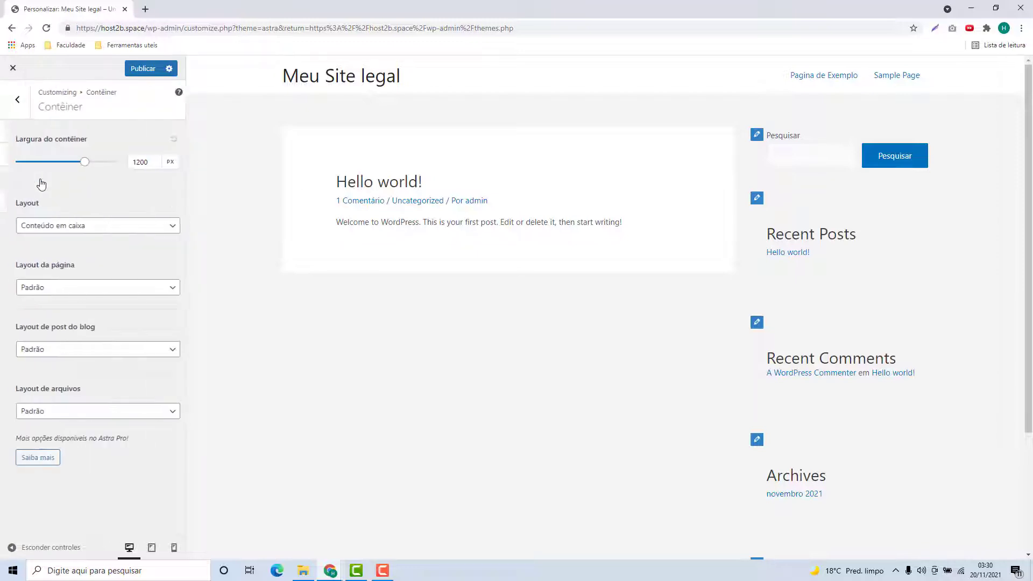
click(25, 109)
click(63, 207)
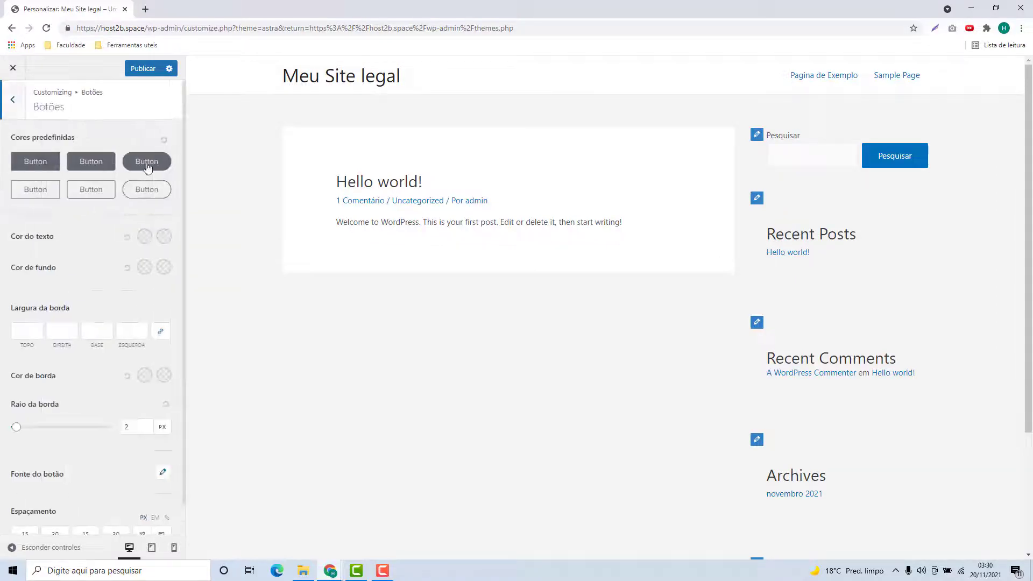
scroll(87, 357, down, 1)
scroll(75, 301, up, 1)
click(20, 117)
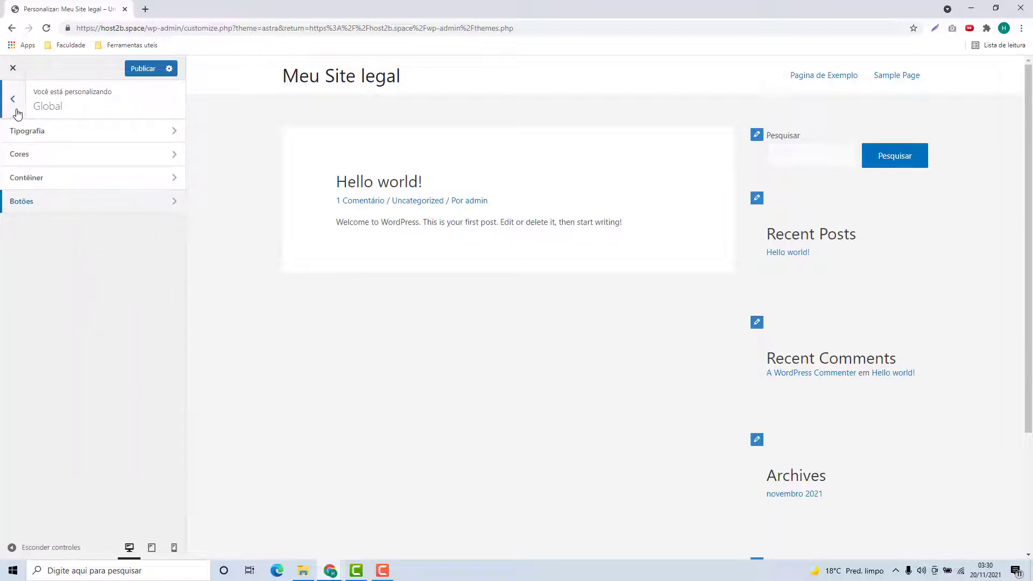
click(18, 113)
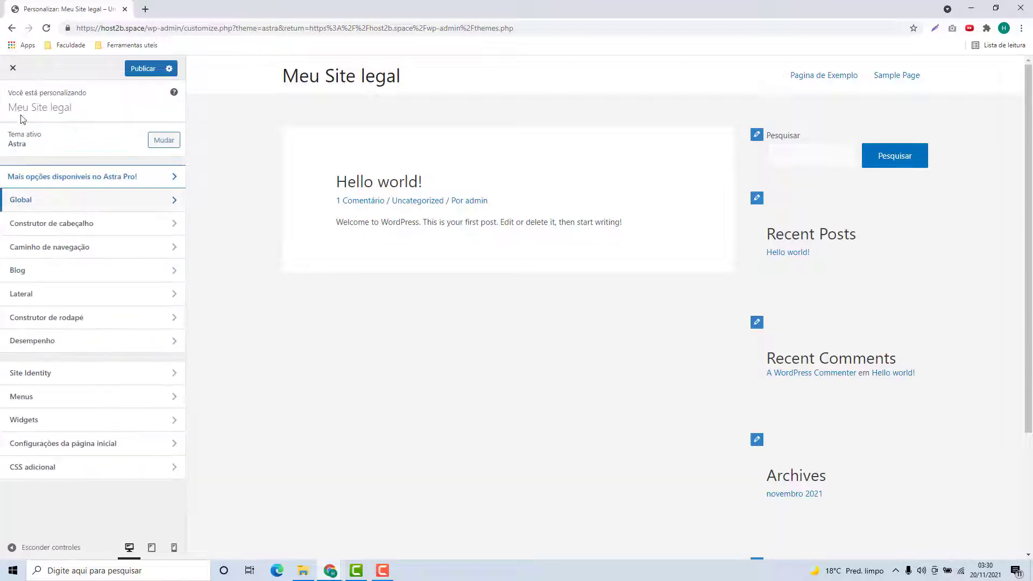
Examine the header builder (Construtor de cabeçalho) and the elements that can be added to its top row.
click(24, 223)
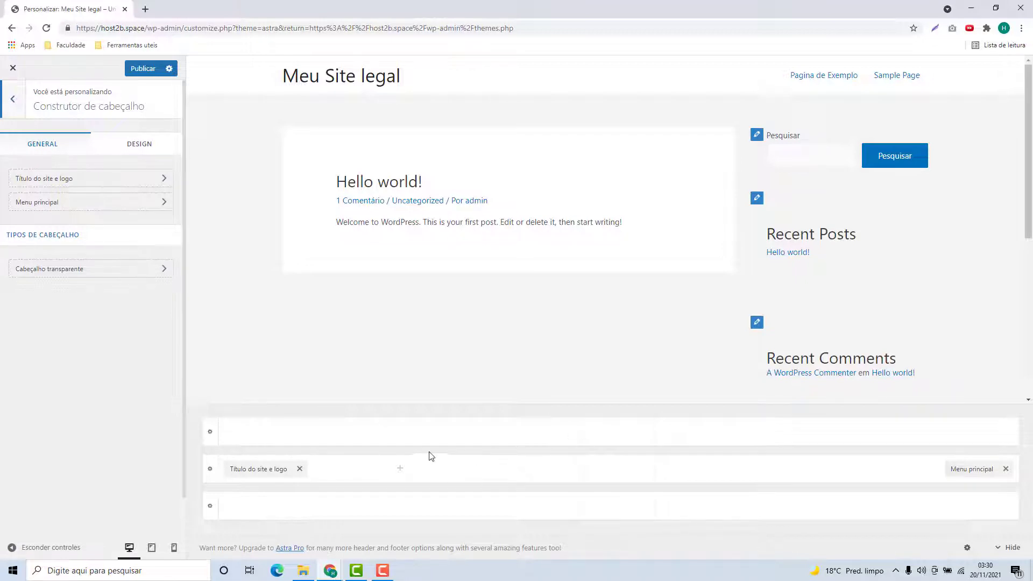
click(399, 433)
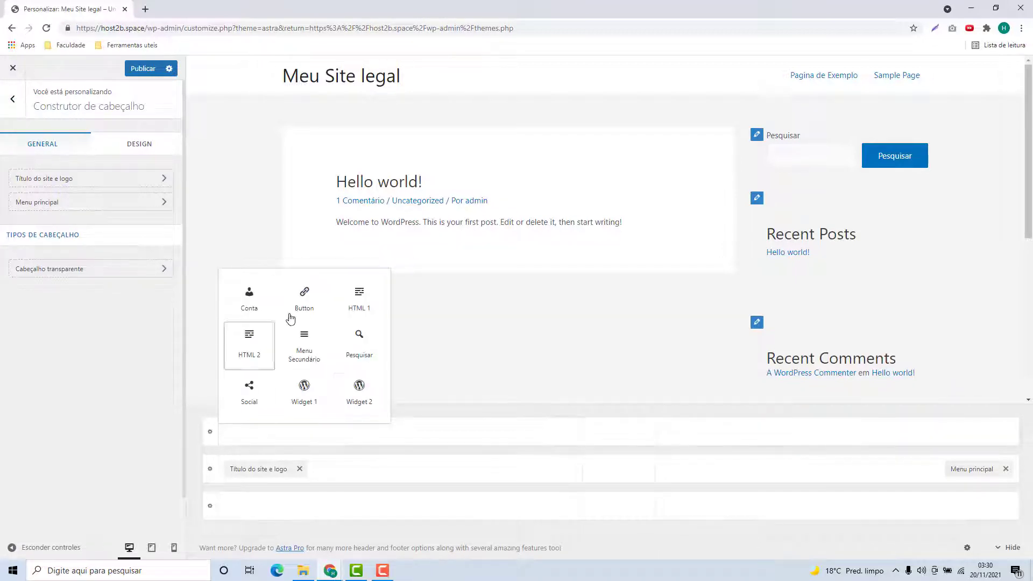
click(445, 410)
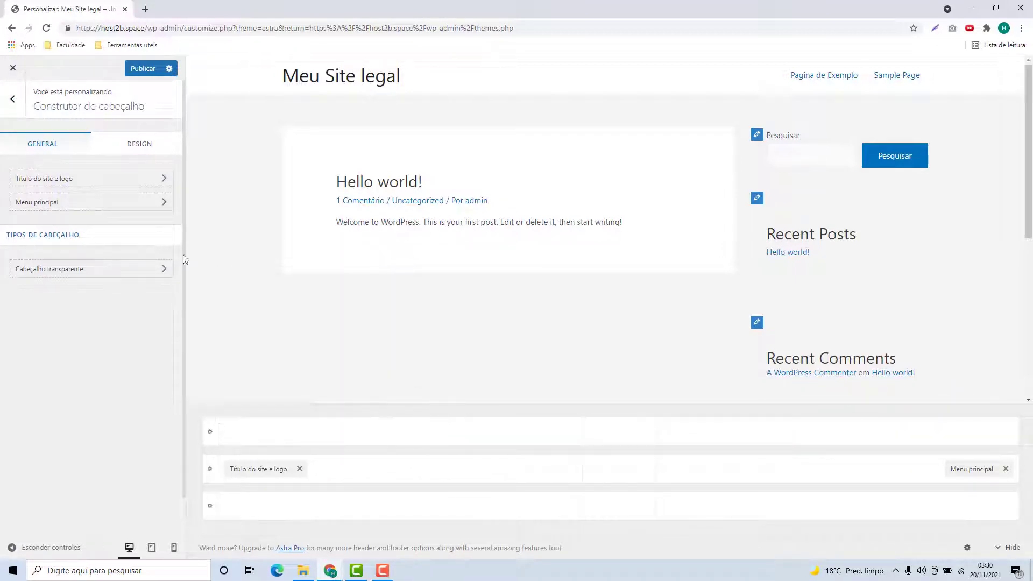
click(16, 111)
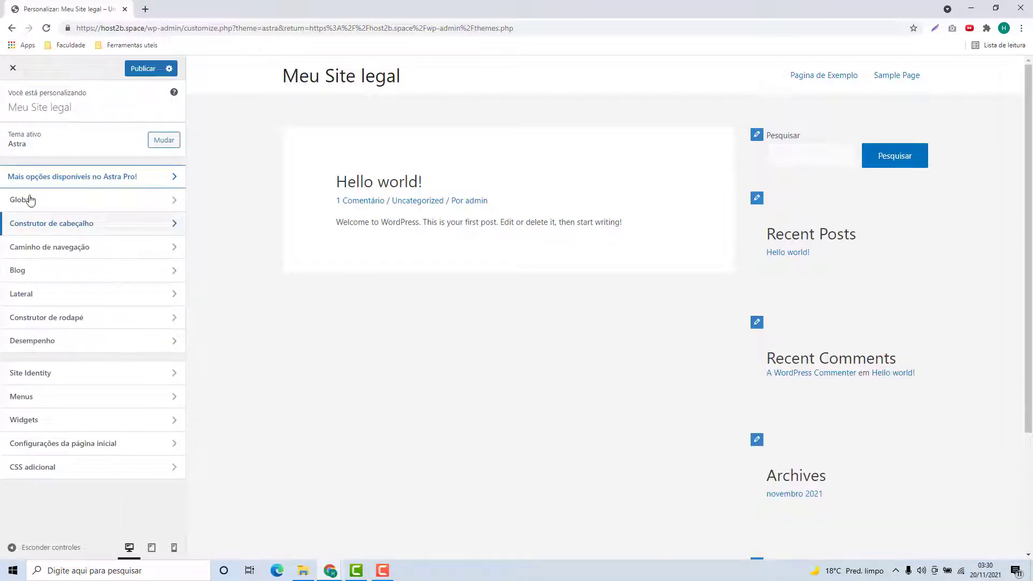
Review the Blog customization options for Blog / Arquivos and Post individual.
click(24, 273)
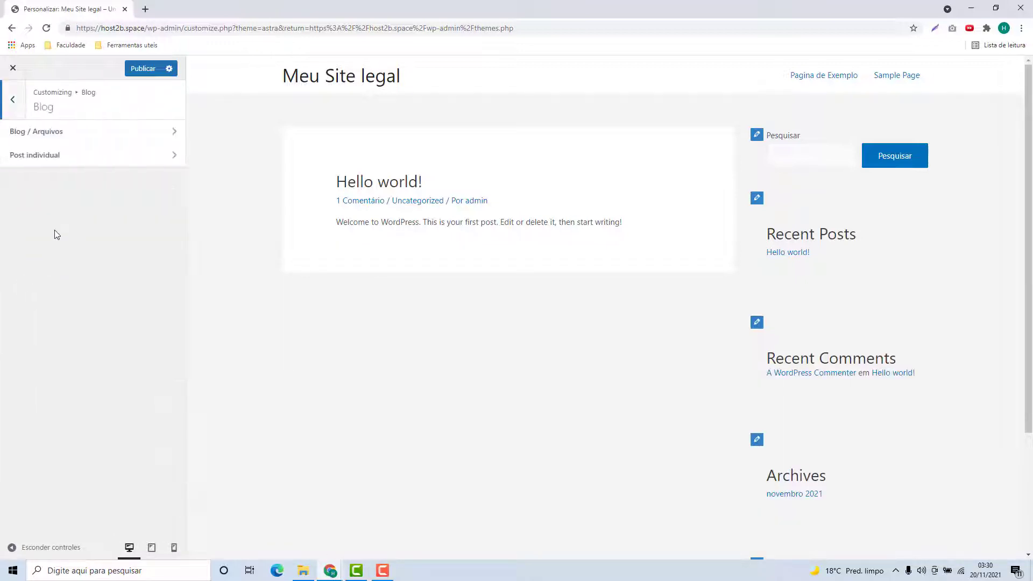
click(69, 134)
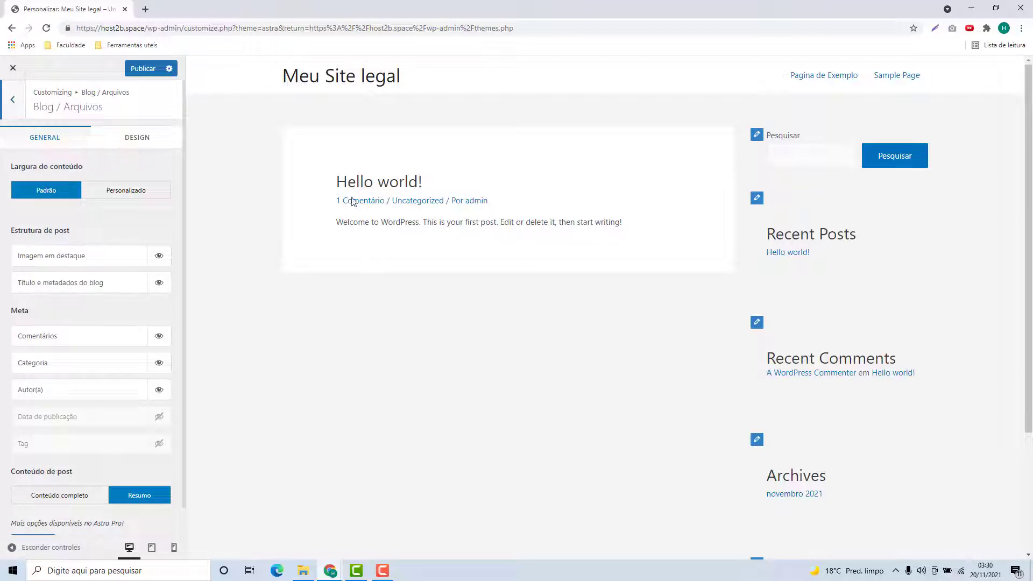
click(12, 103)
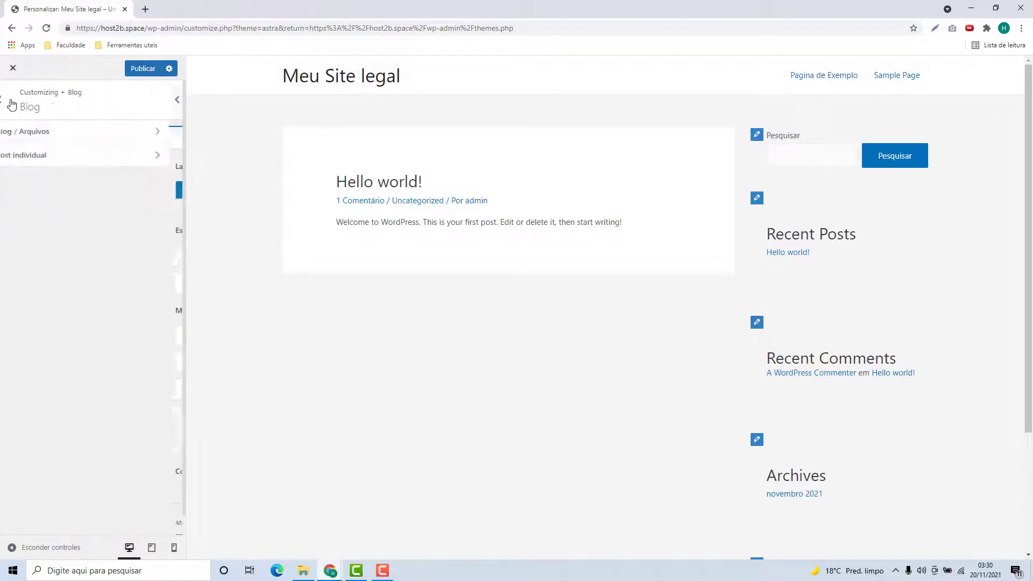
click(43, 167)
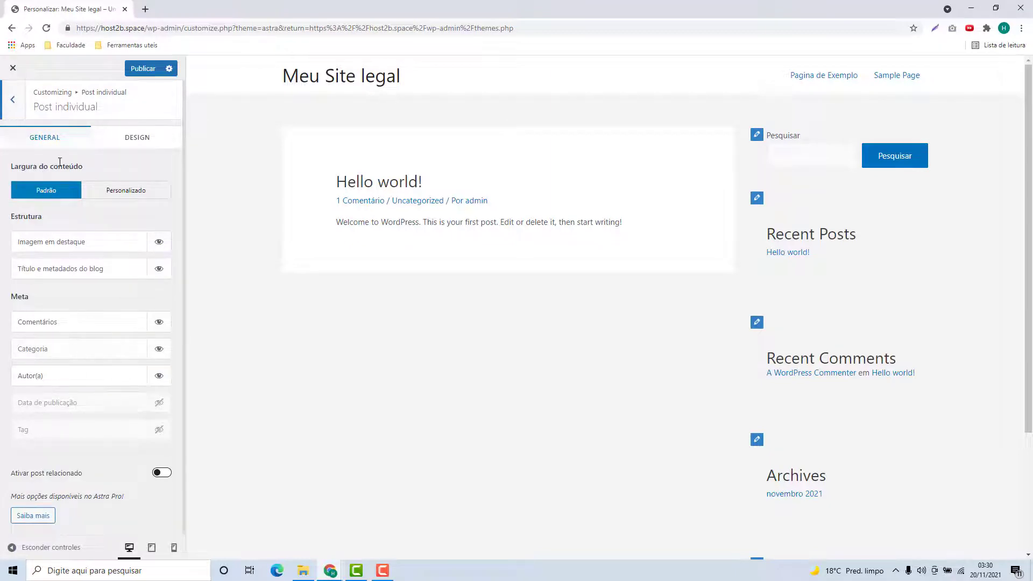
click(13, 102)
click(13, 100)
Review the sidebar (Lateral) layout options and look over the sidebar in the site preview.
click(63, 297)
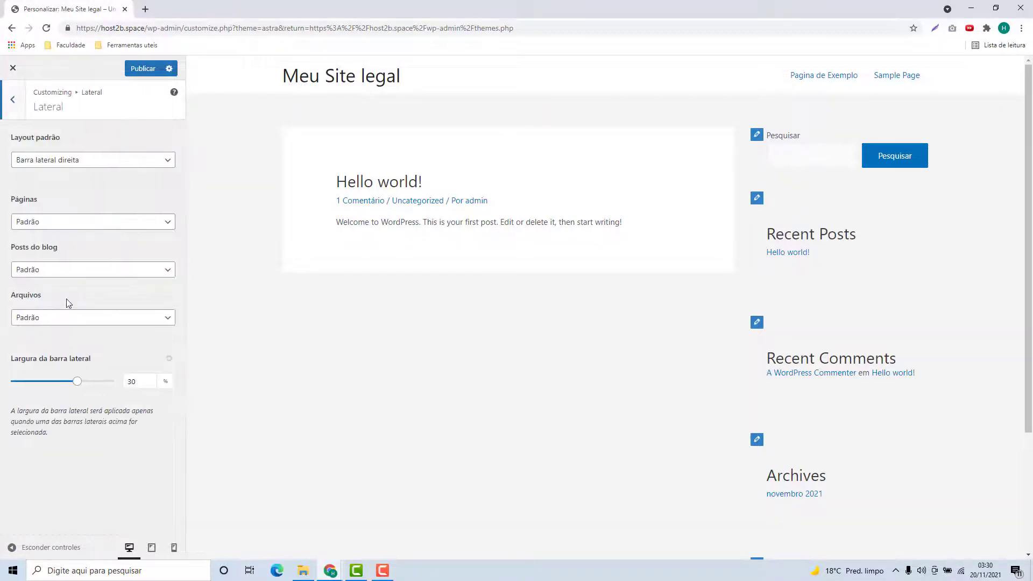
scroll(834, 382, down, 3)
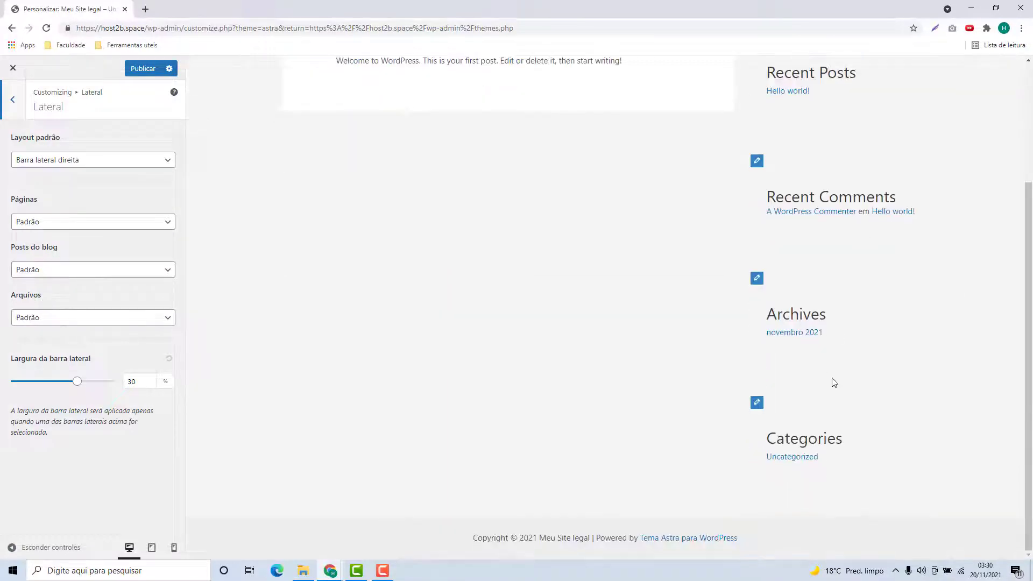
scroll(747, 289, up, 3)
click(13, 100)
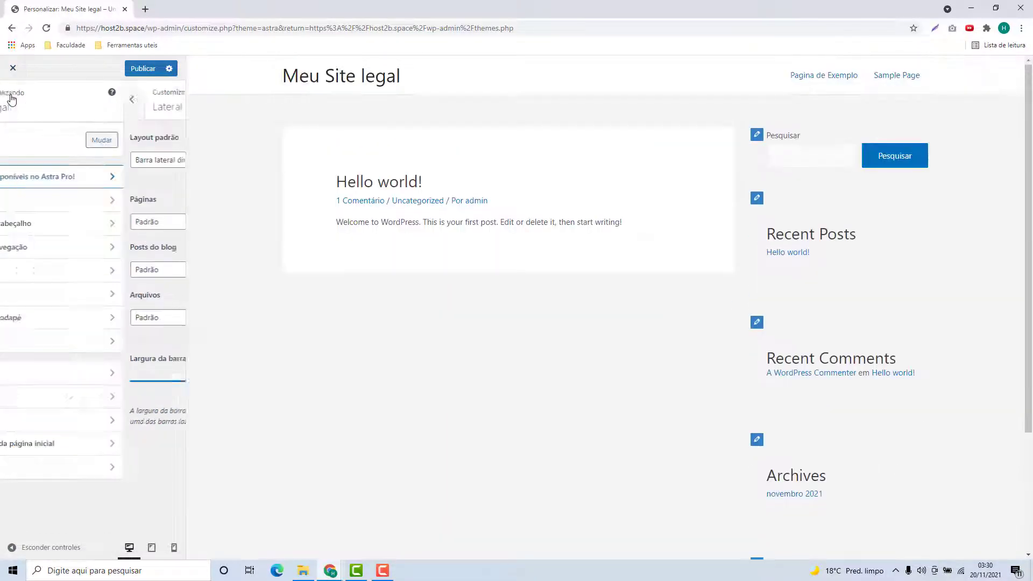
Examine the rows of the footer builder (Construtor de rodapé) and the footer area in the preview.
click(36, 323)
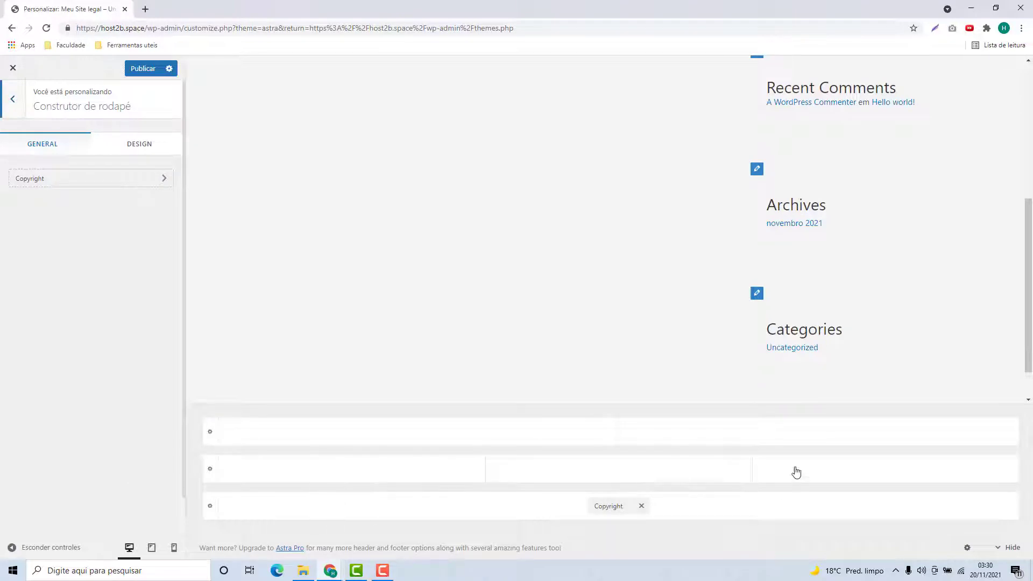
scroll(335, 346, up, 1)
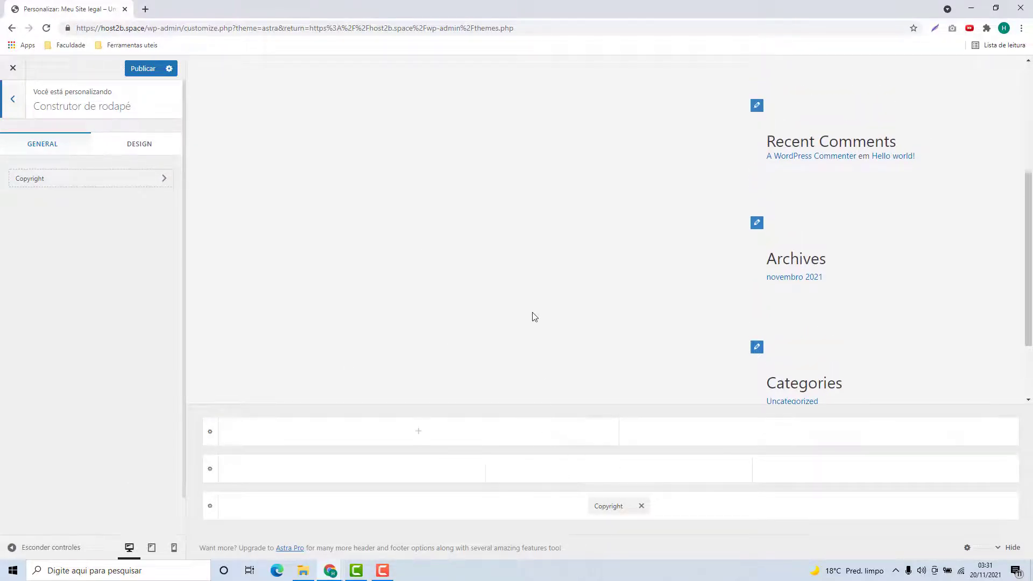
scroll(534, 317, down, 2)
click(12, 99)
Enable local loading of Google fonts (Carregar as fontes localmente do Google) in the performance settings.
click(63, 348)
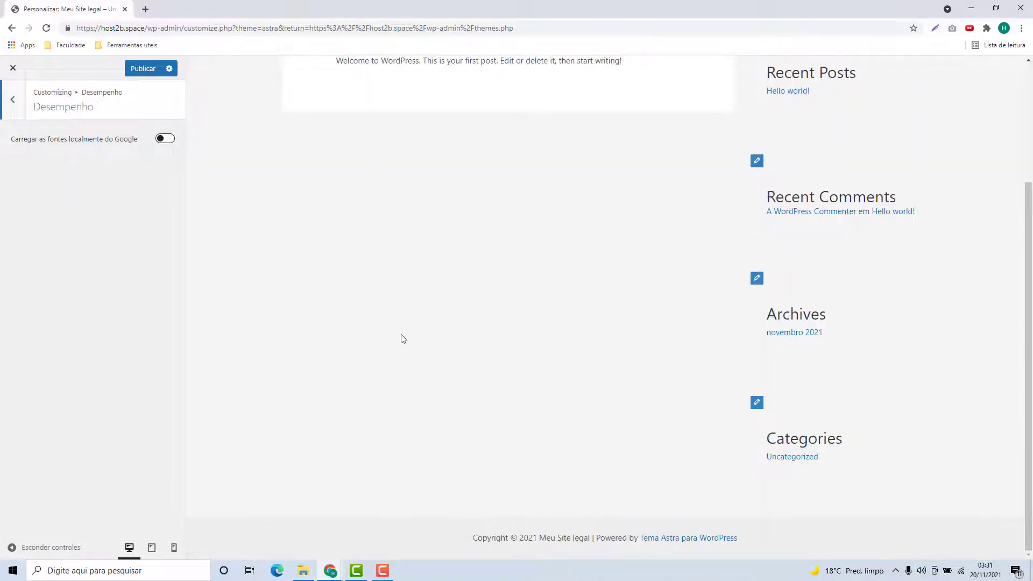
scroll(414, 340, up, 3)
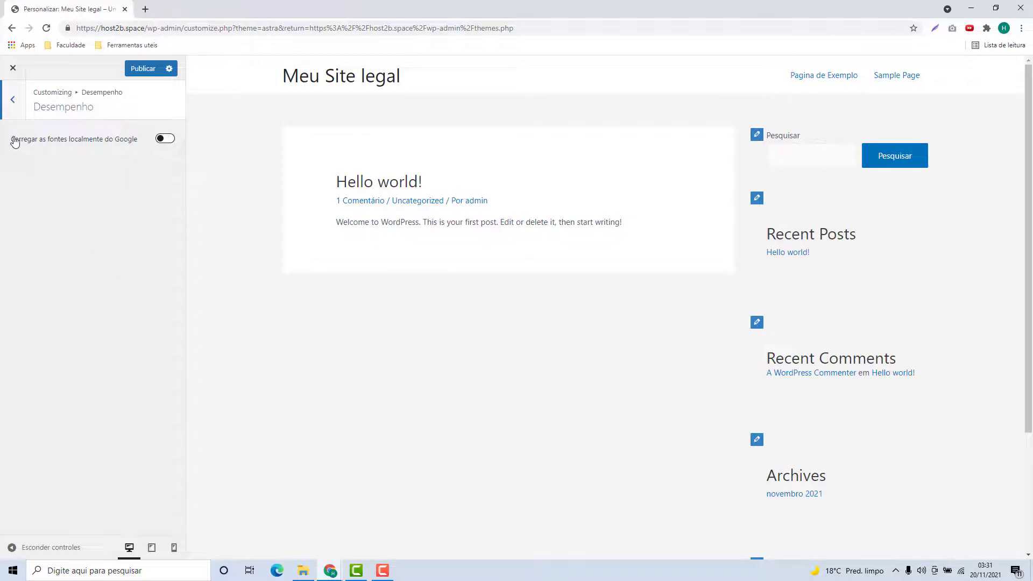
click(162, 139)
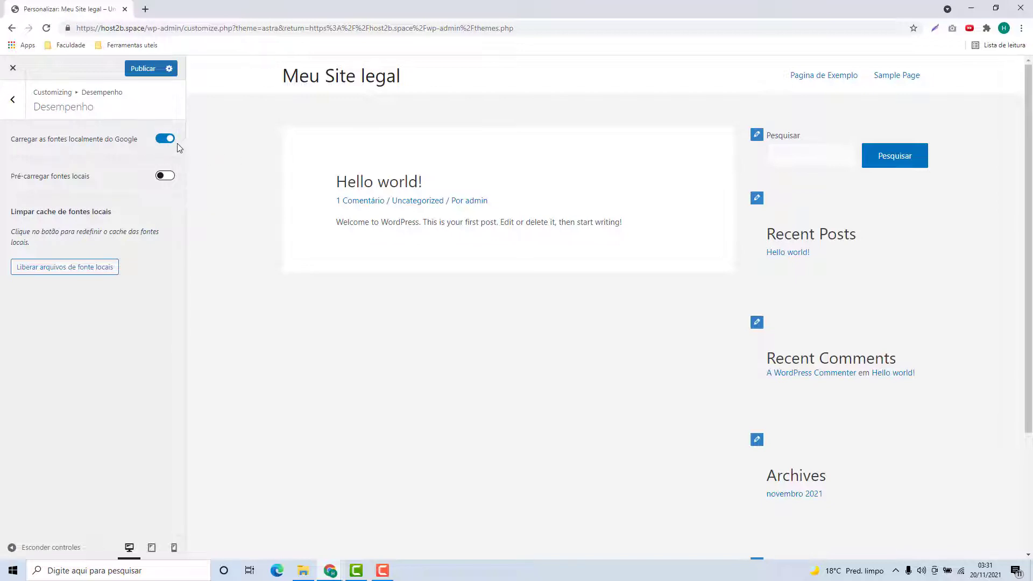
Switch local loading of Google fonts back off and review the Site Identity title and logo settings.
click(173, 142)
click(21, 110)
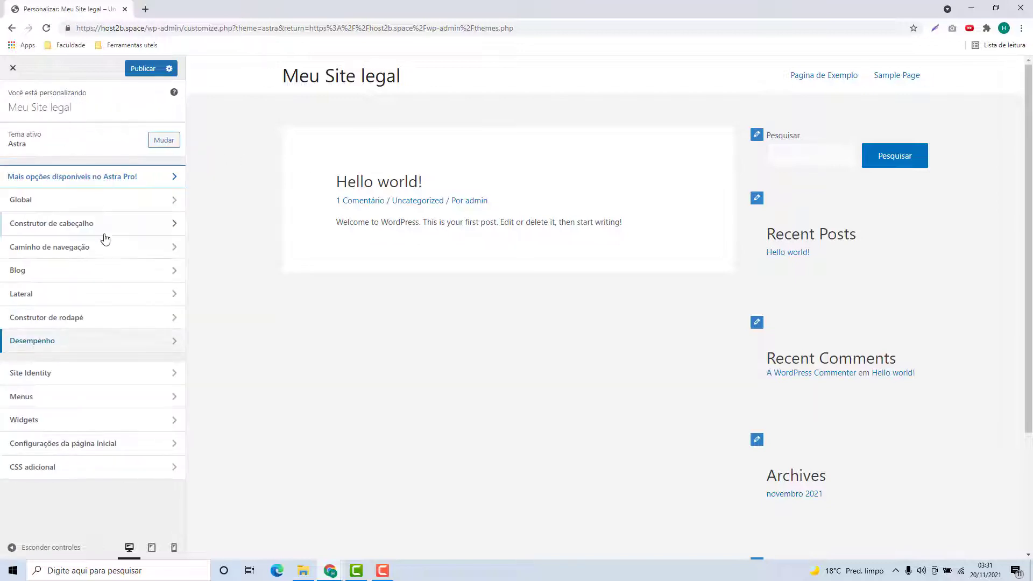
click(49, 372)
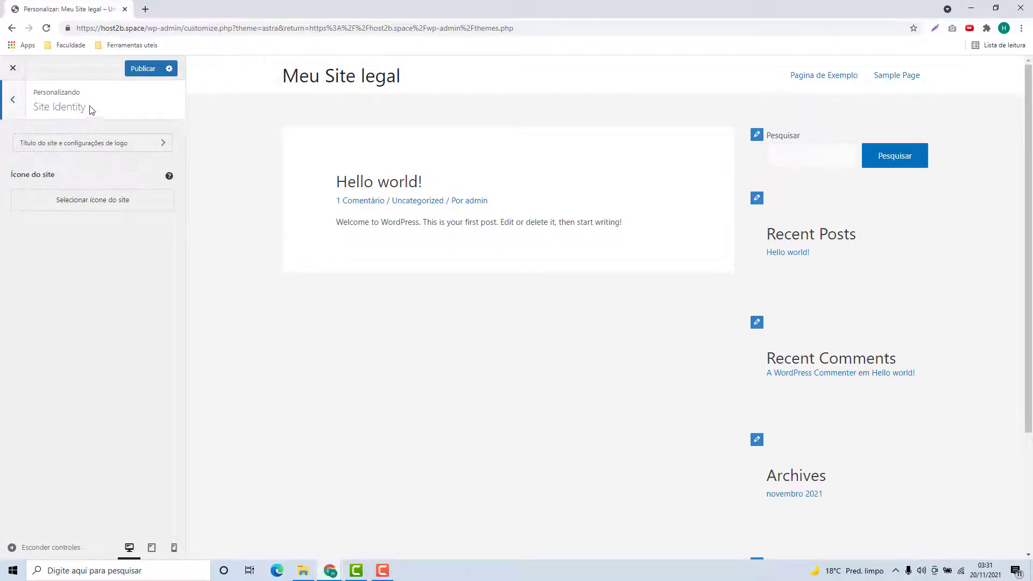
click(73, 142)
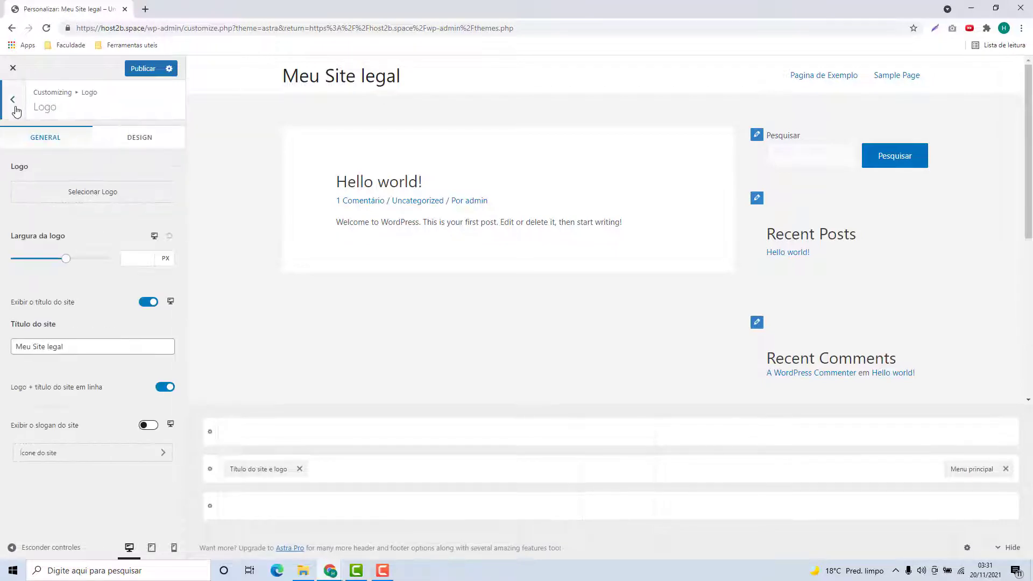
click(13, 100)
click(15, 106)
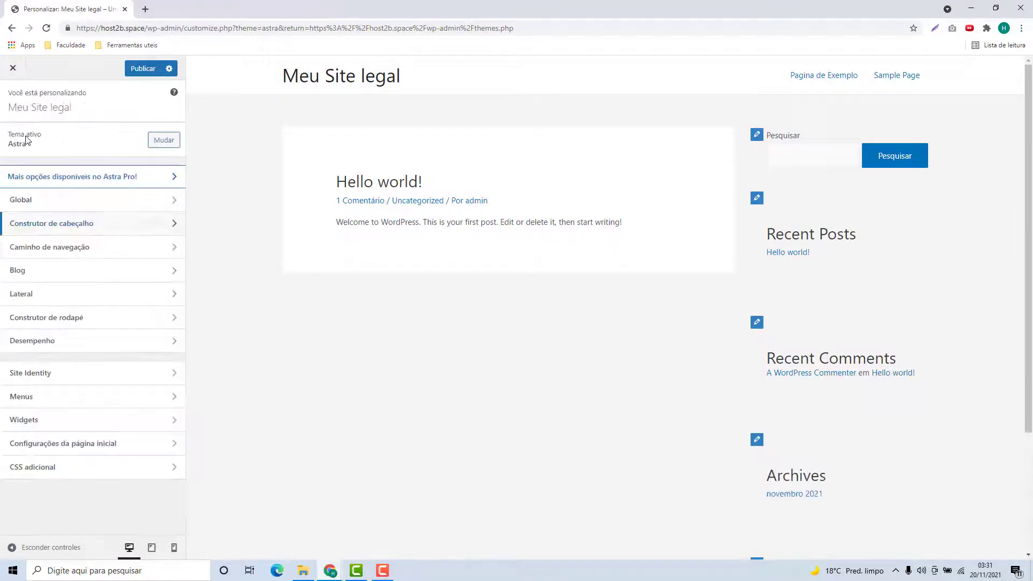
Review the Menus settings and the Widgets settings, including the main sidebar area (Barra lateral principal).
click(76, 397)
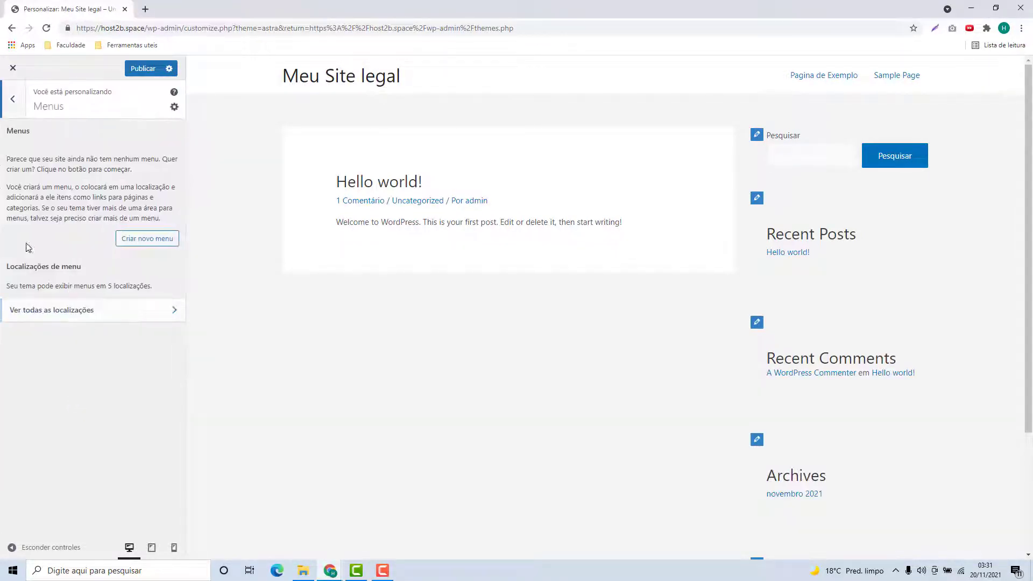
click(13, 99)
click(40, 422)
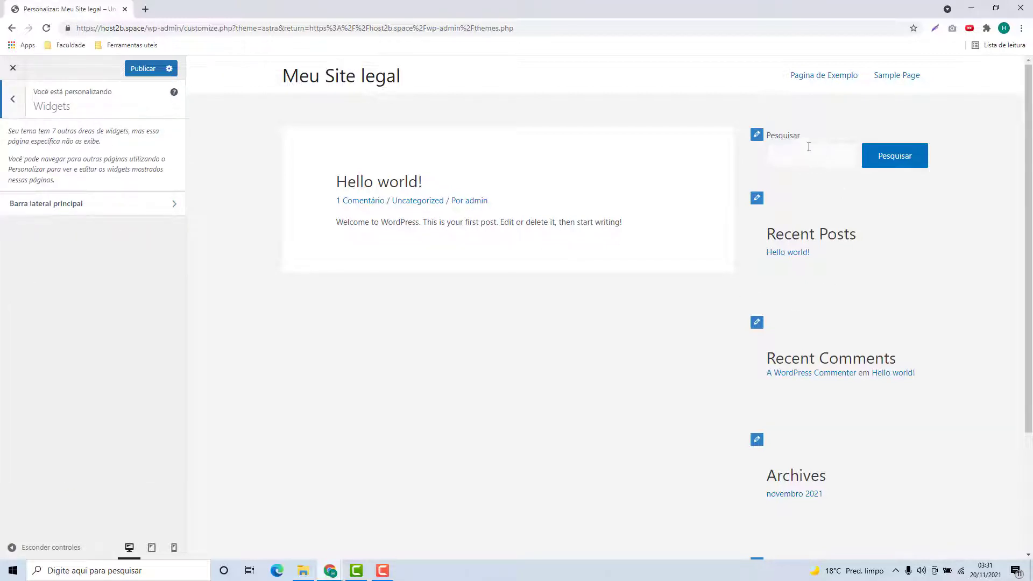
click(50, 209)
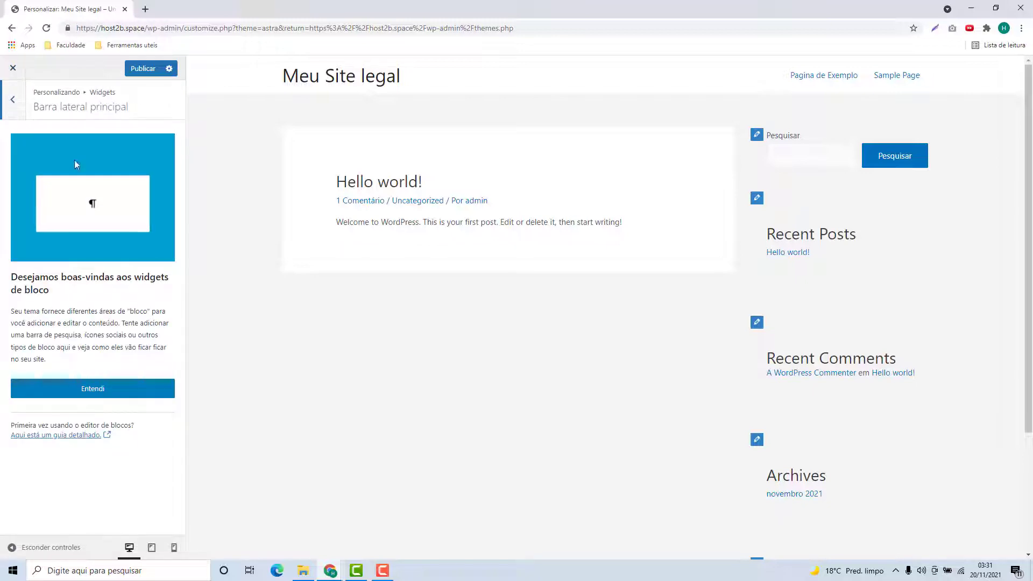
click(18, 114)
click(18, 113)
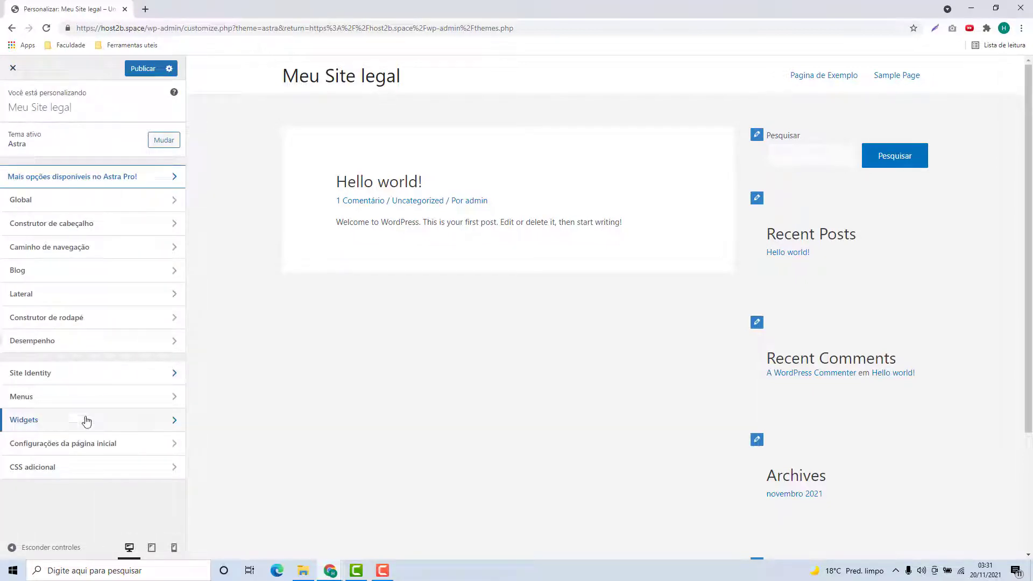
Review the homepage display settings (Configurações da página inicial) and the additional CSS editor (CSS adicional).
click(80, 449)
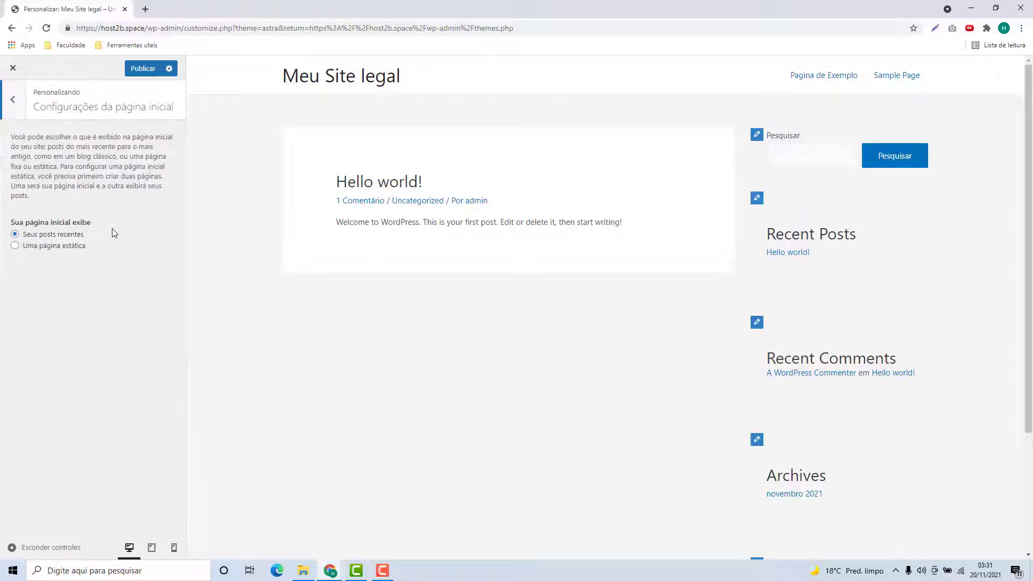
scroll(390, 345, down, 1)
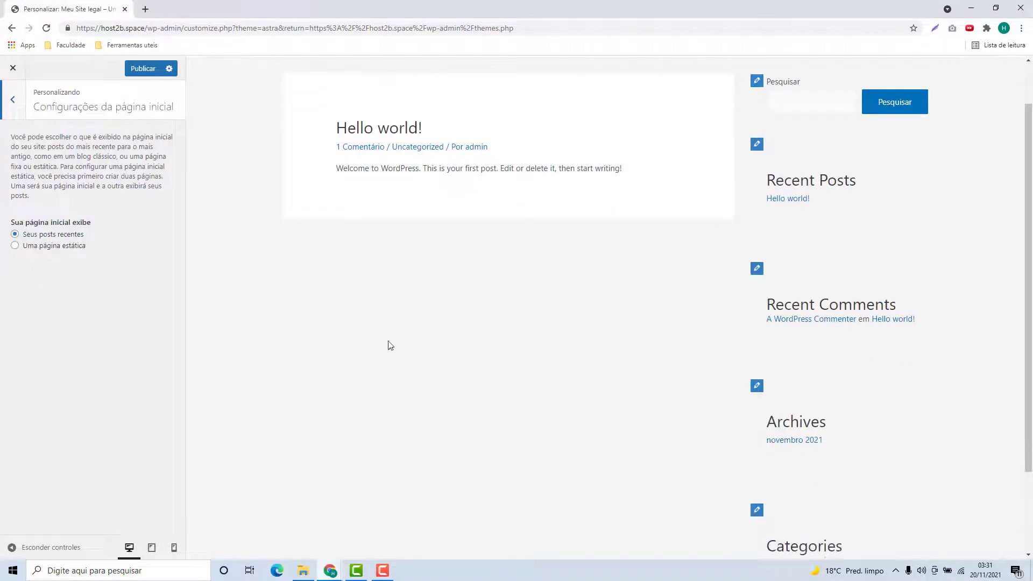
scroll(477, 249, up, 1)
click(17, 121)
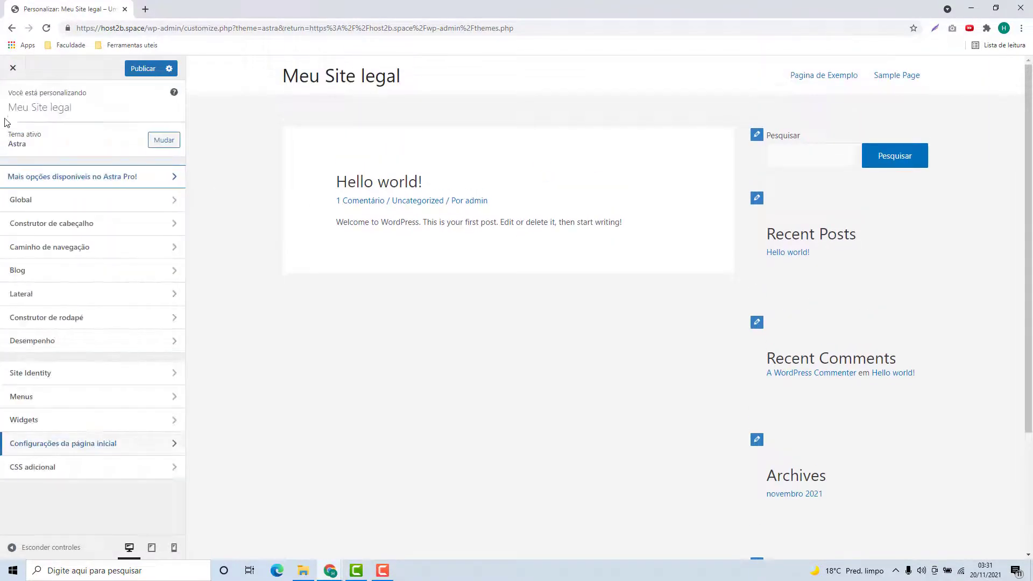
click(110, 476)
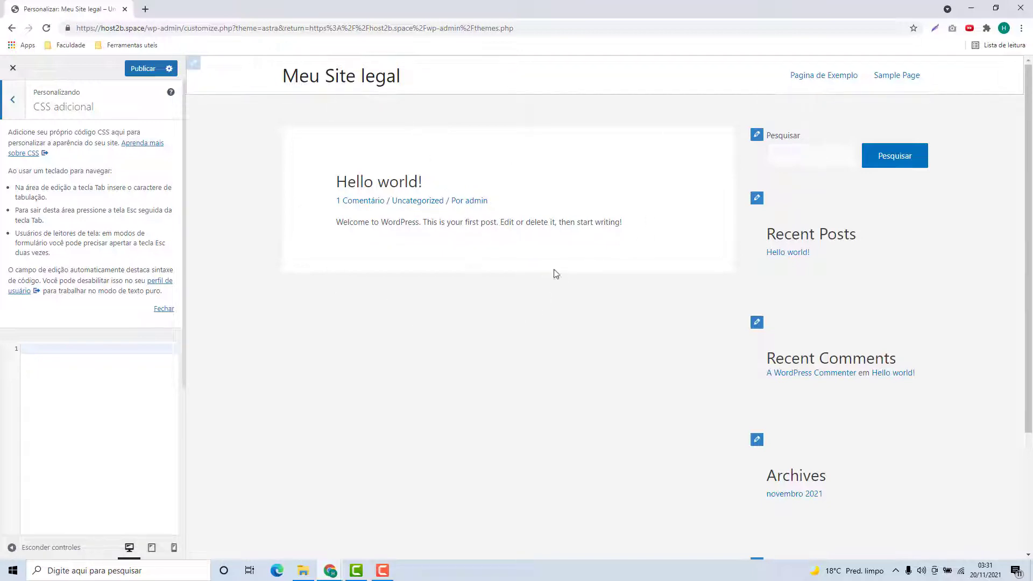
click(130, 380)
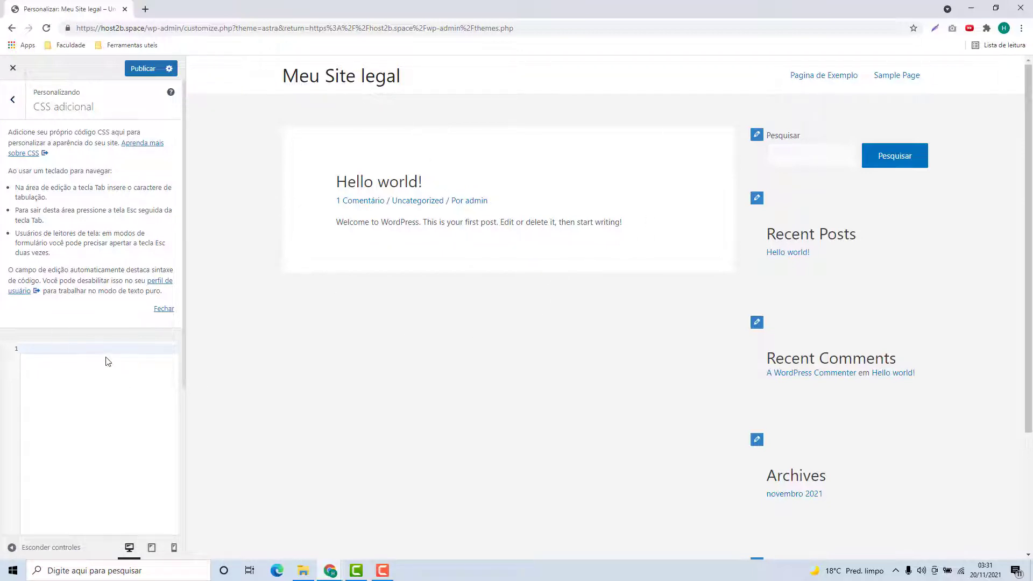
click(4, 98)
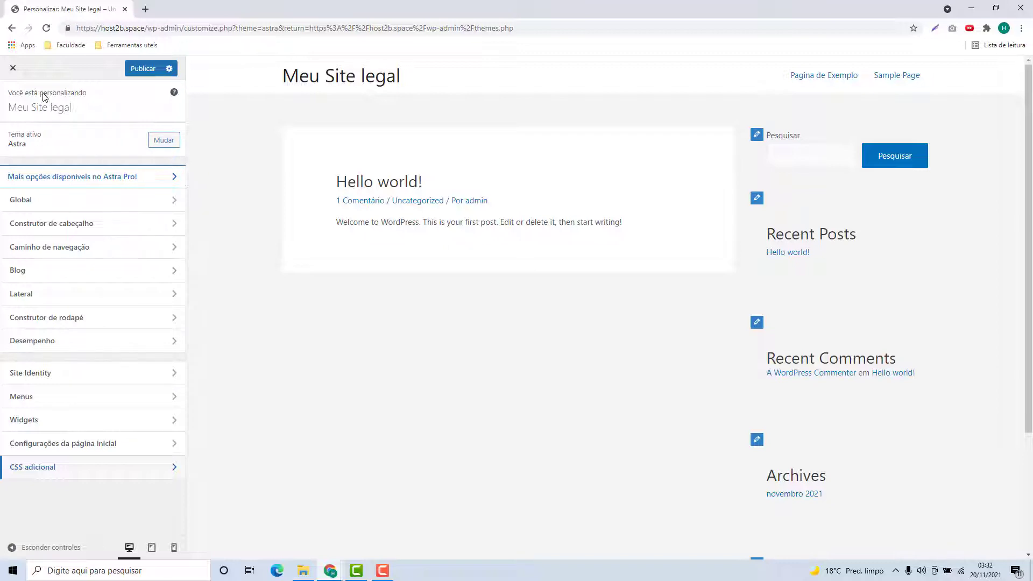
Close the theme customizer and discard the unpublished changes.
click(14, 68)
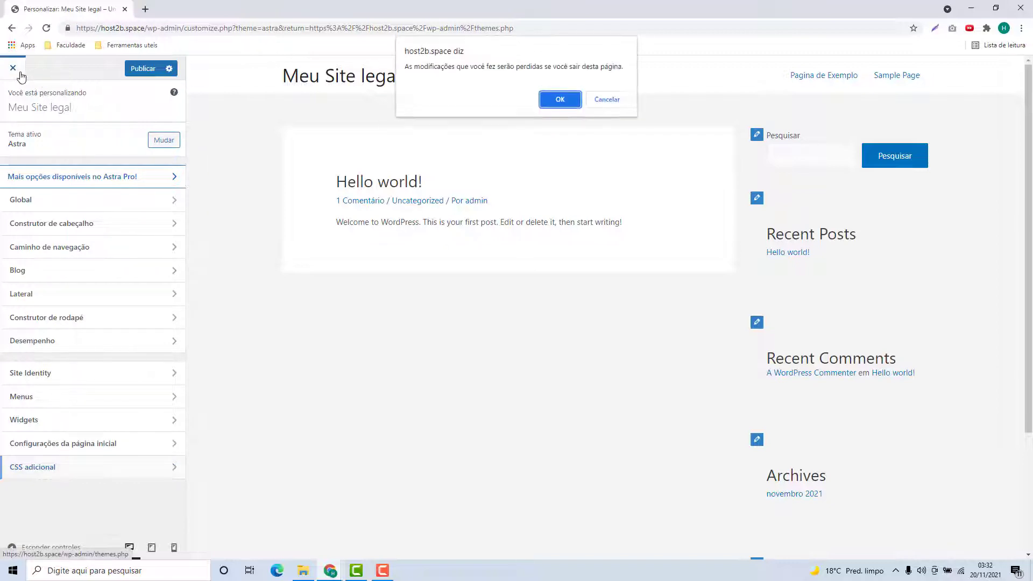
click(557, 100)
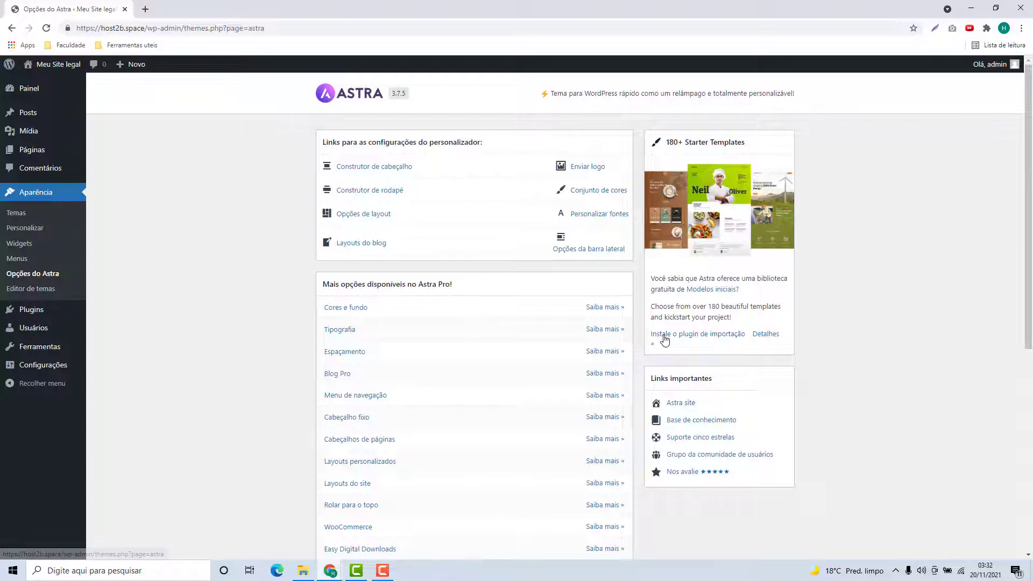
Install the Starter Templates import plugin from the Astra options page and choose Elementor as the page builder.
click(688, 335)
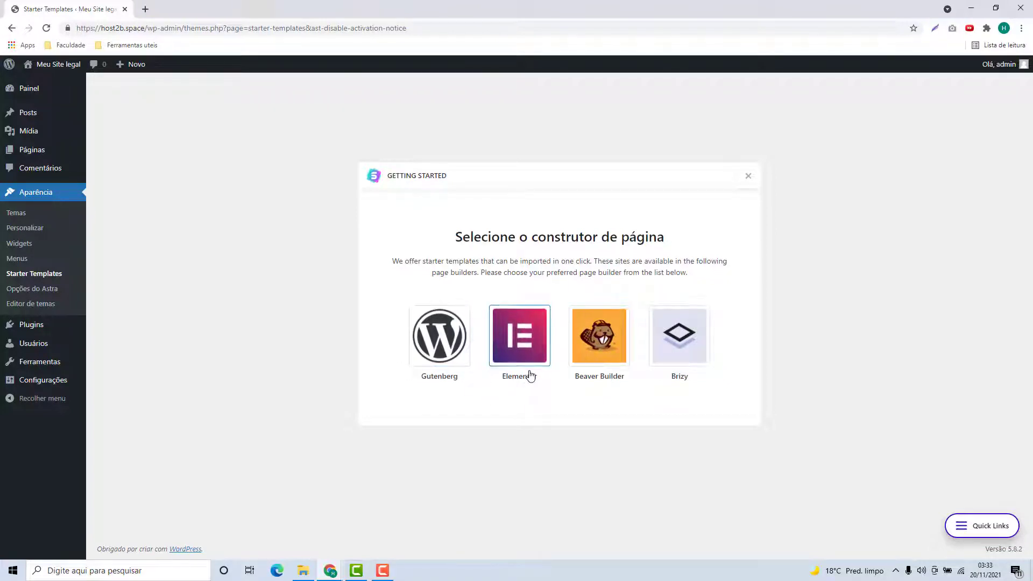
click(520, 351)
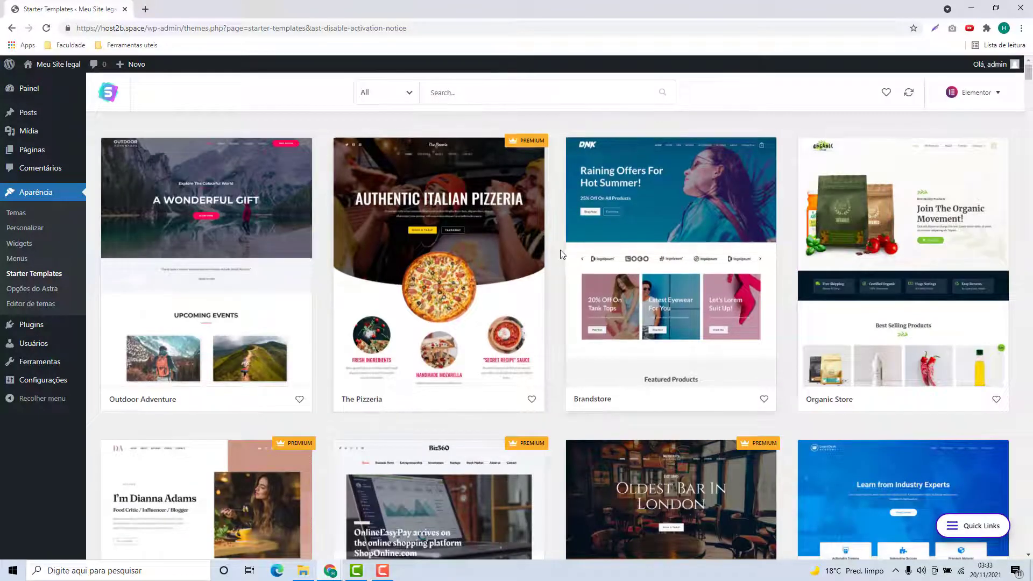
Browse the Elementor starter template gallery, looking over the free and premium site designs.
scroll(899, 310, down, 3)
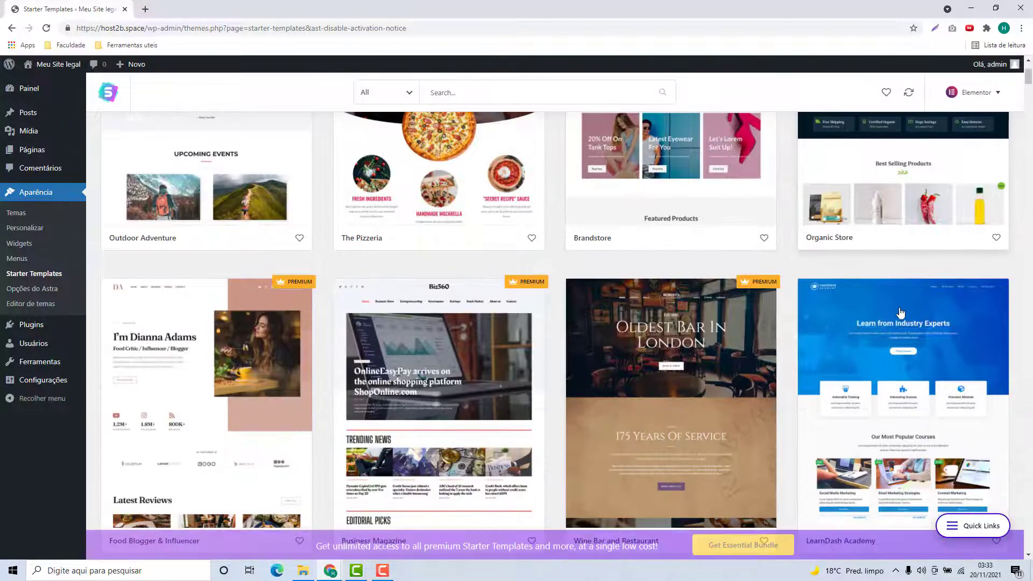
scroll(900, 318, down, 6)
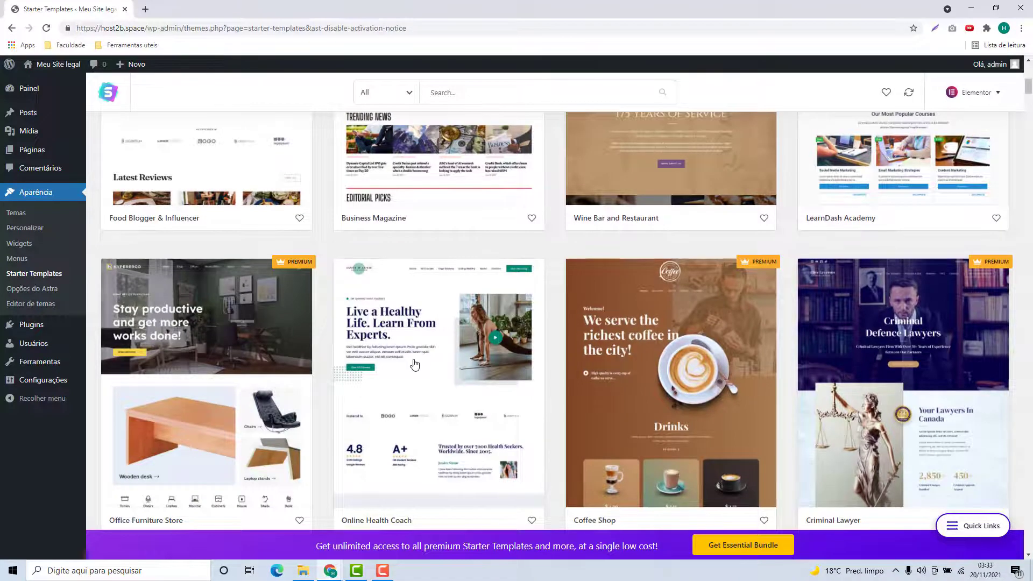
scroll(414, 365, up, 9)
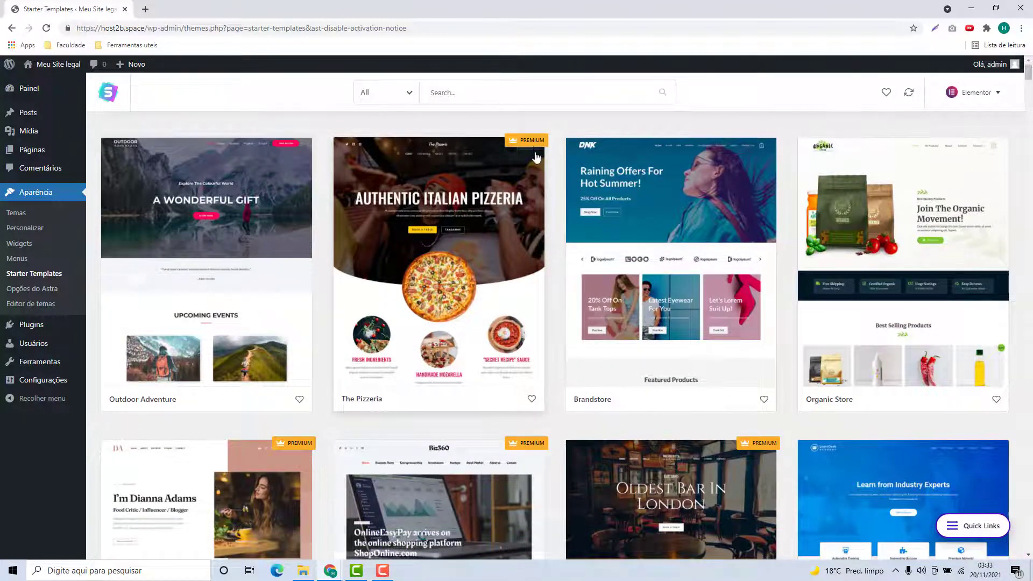
scroll(544, 188, down, 19)
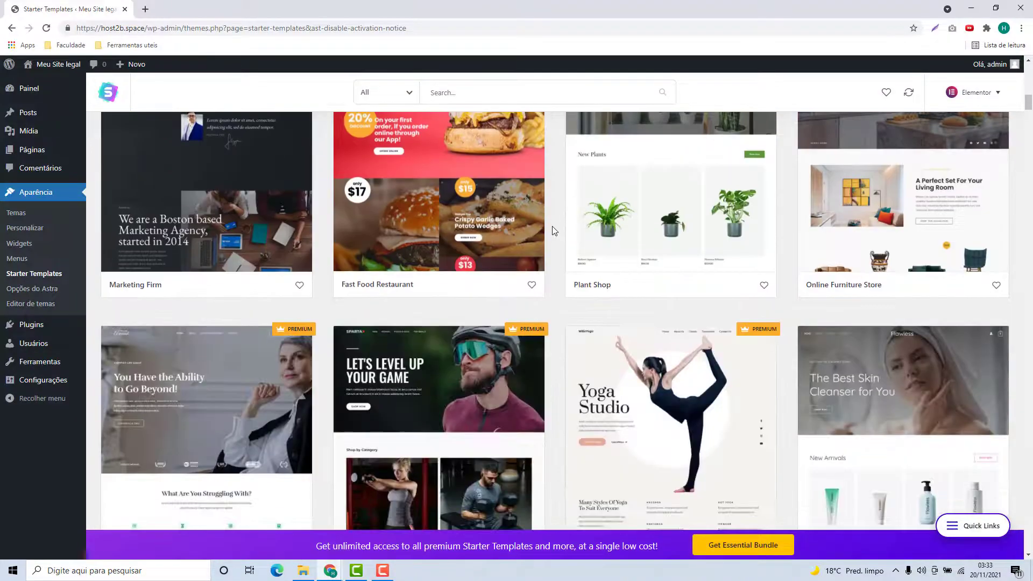
scroll(554, 230, down, 14)
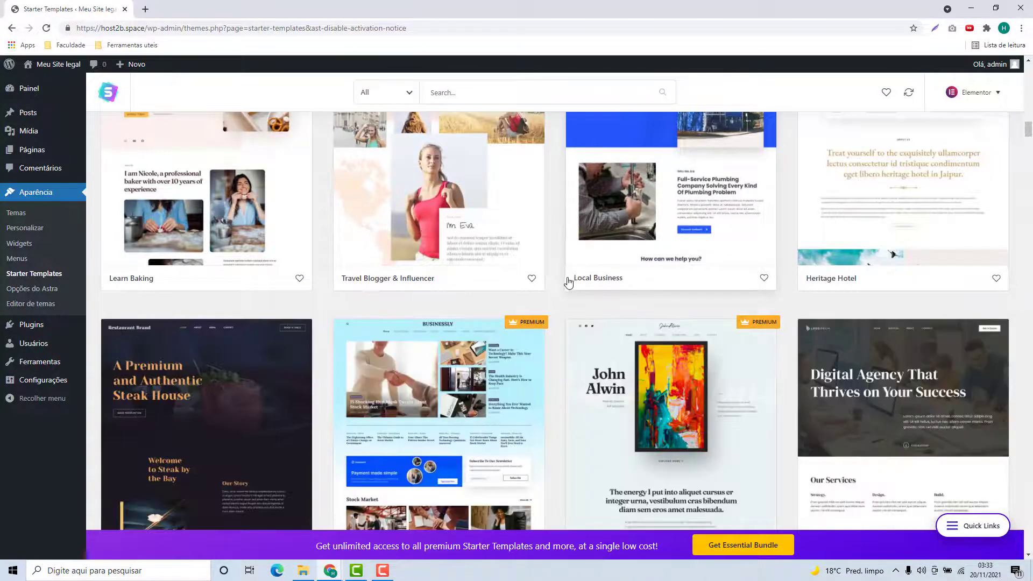
scroll(569, 282, down, 12)
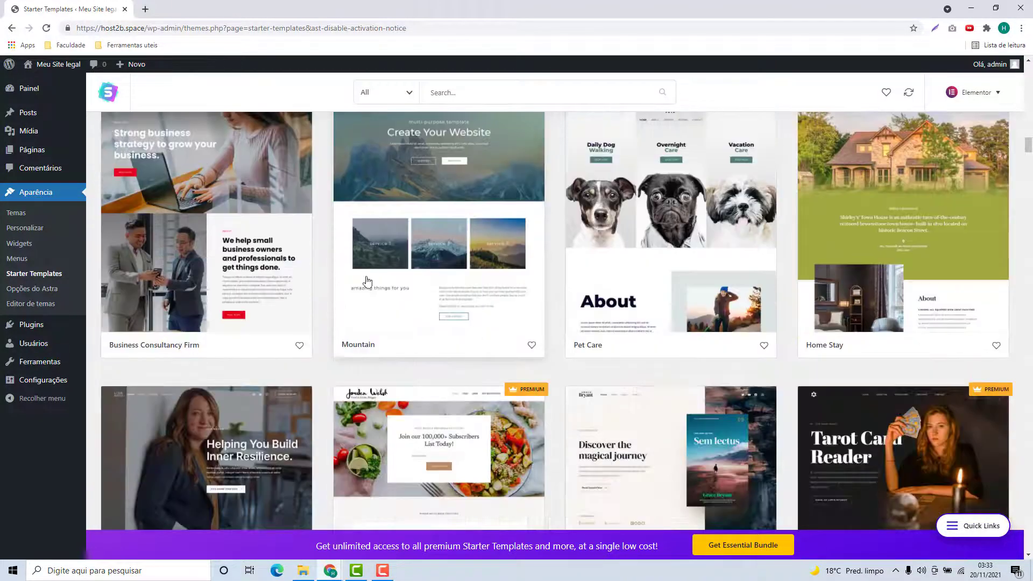
scroll(367, 281, down, 7)
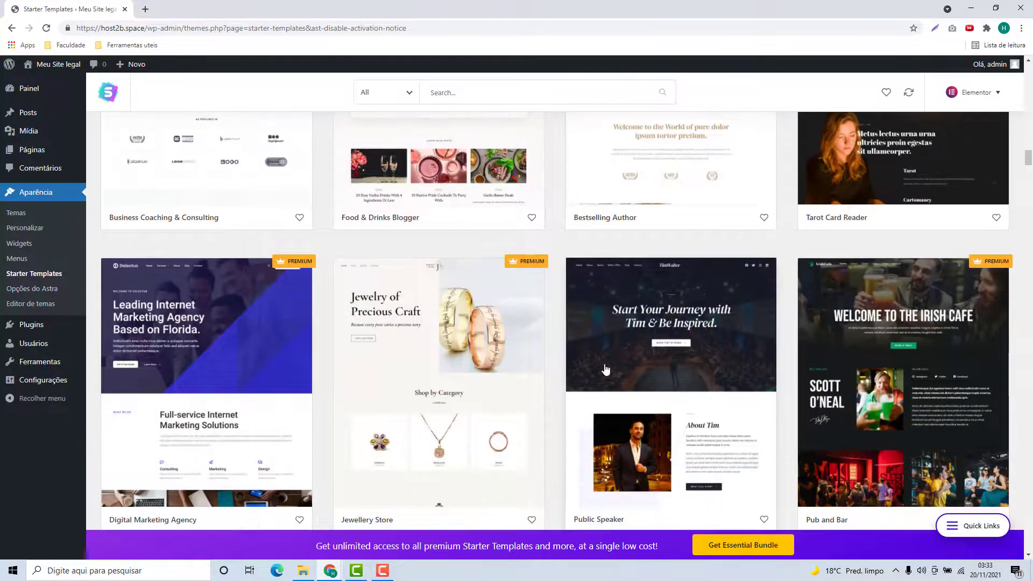
scroll(606, 369, up, 20)
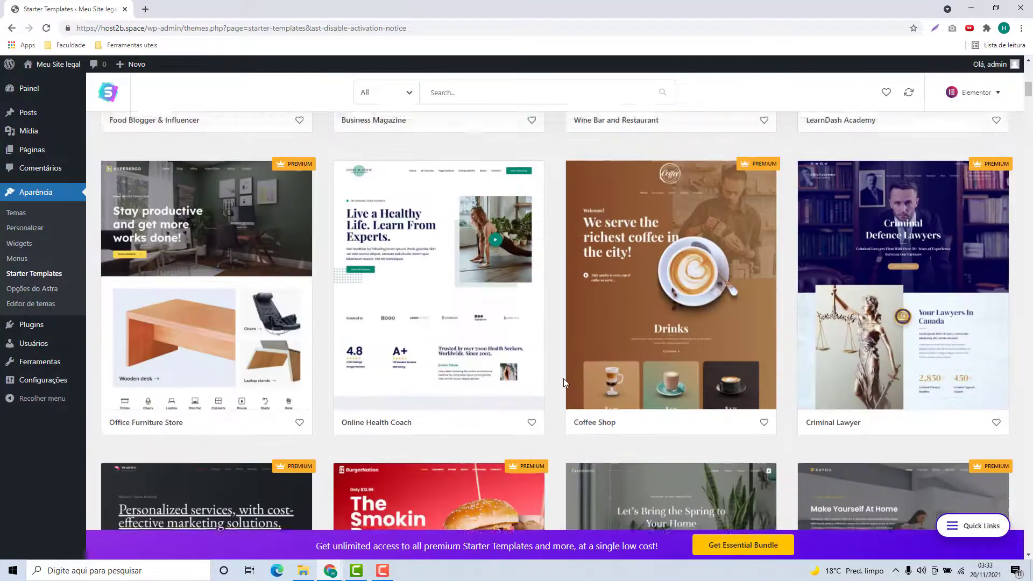
scroll(564, 379, up, 15)
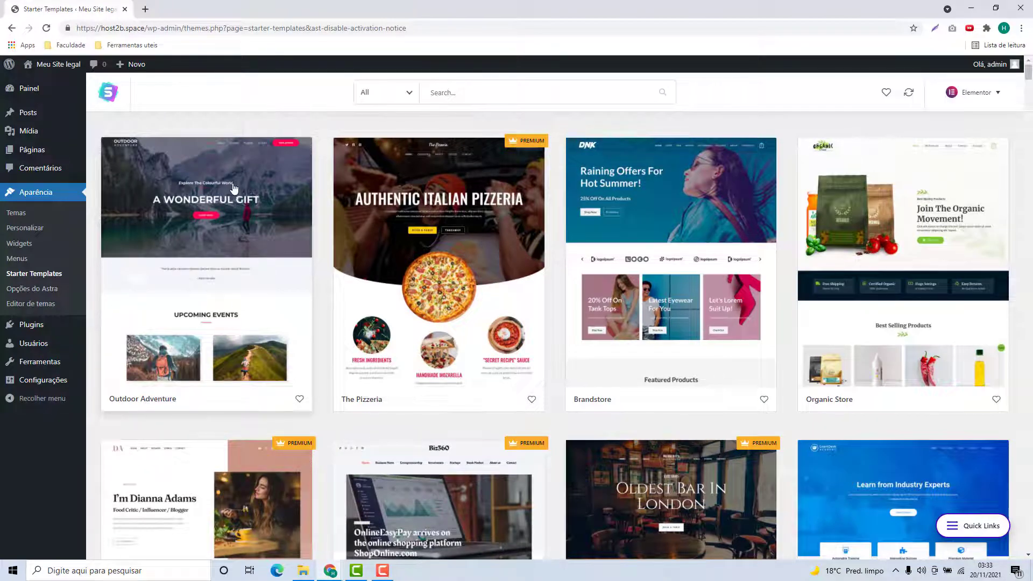
Select the Outdoor Adventure template and preview its About and Home page templates.
click(226, 242)
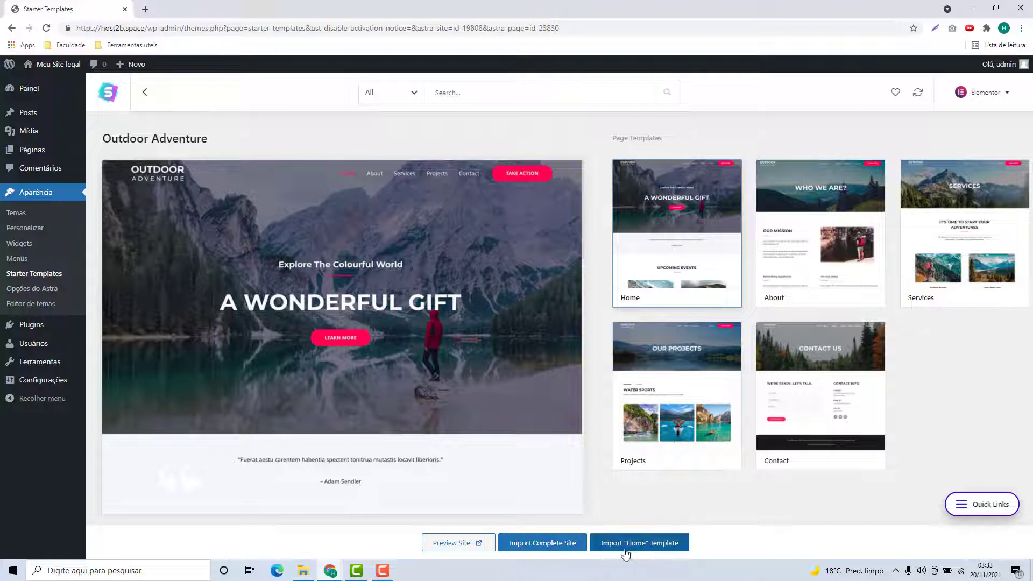
click(799, 237)
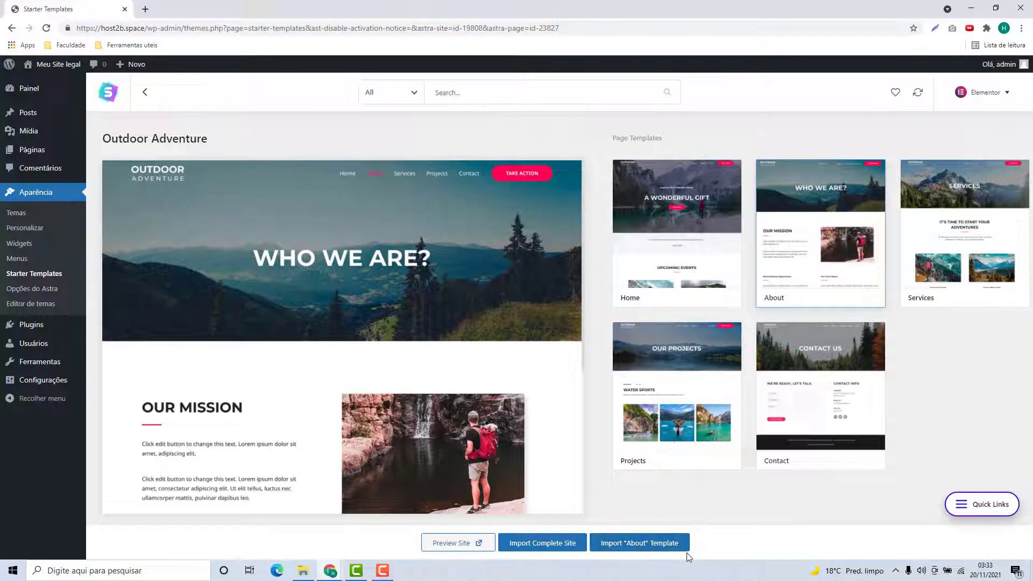
click(689, 259)
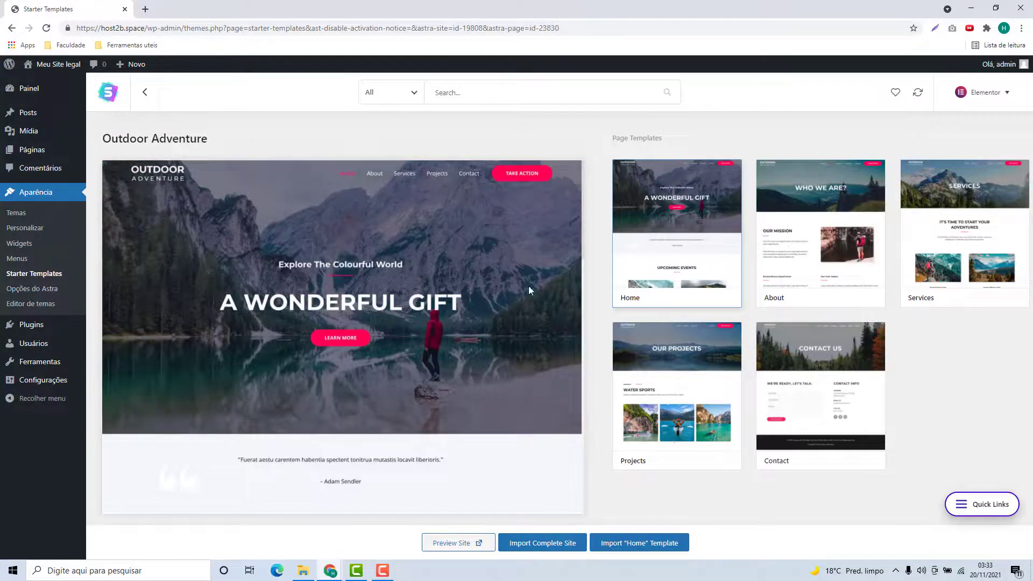
Start importing the complete Outdoor Adventure site, giving Beginner as the WordPress level and Myself/My company as the website's owner.
click(542, 545)
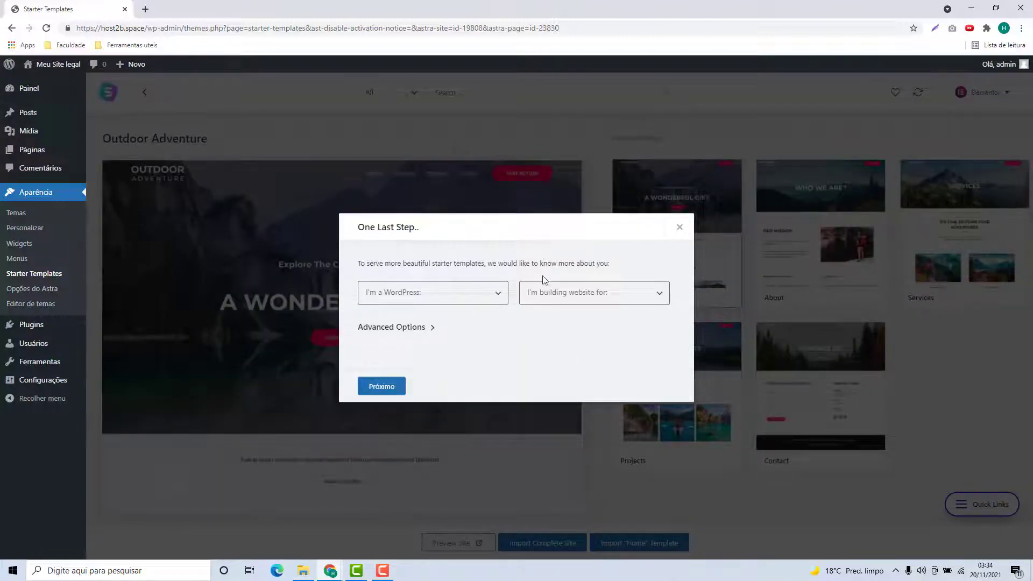
click(459, 300)
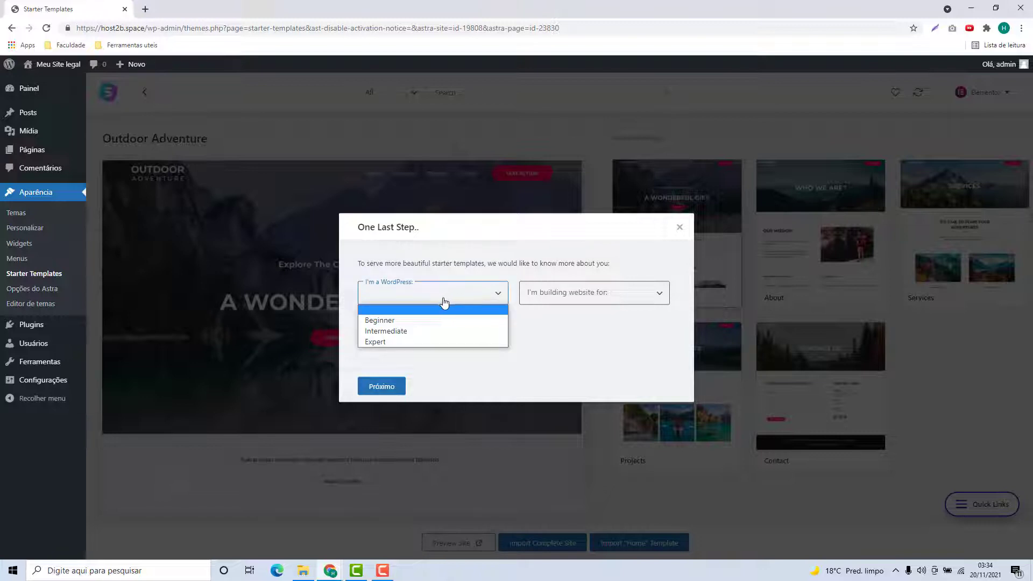
click(441, 299)
click(419, 298)
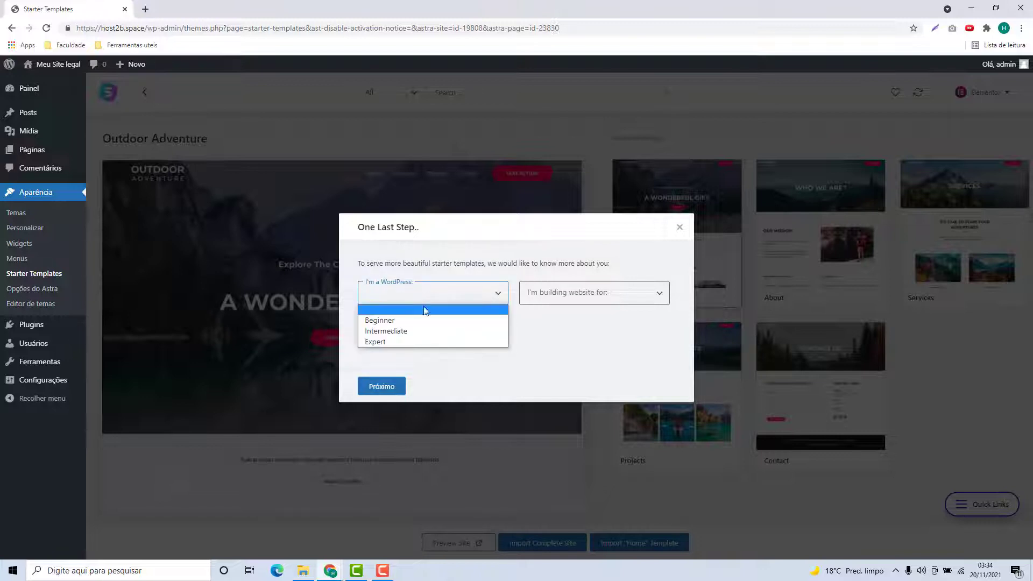
click(382, 320)
click(540, 298)
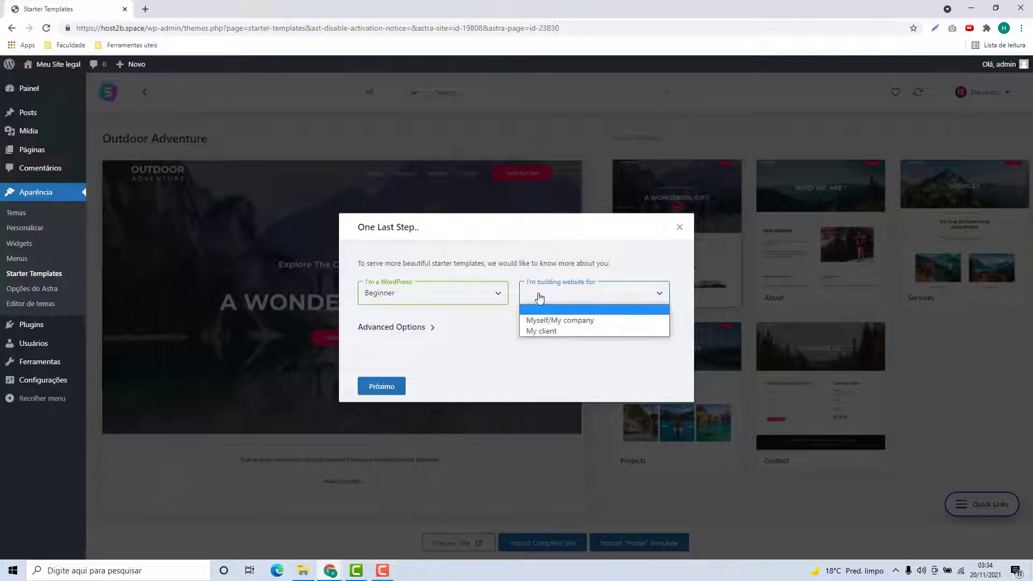
click(540, 295)
click(551, 299)
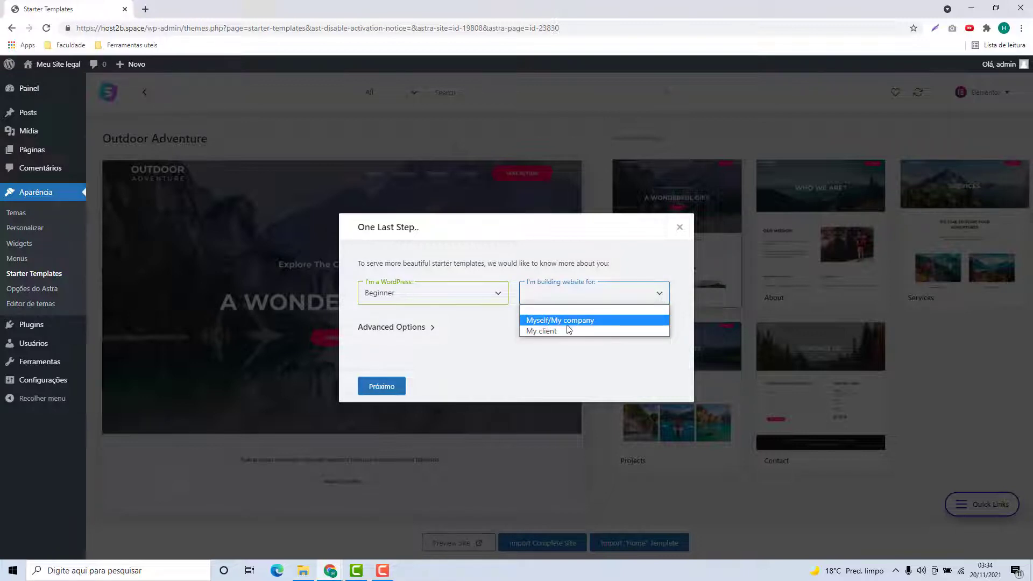
click(549, 321)
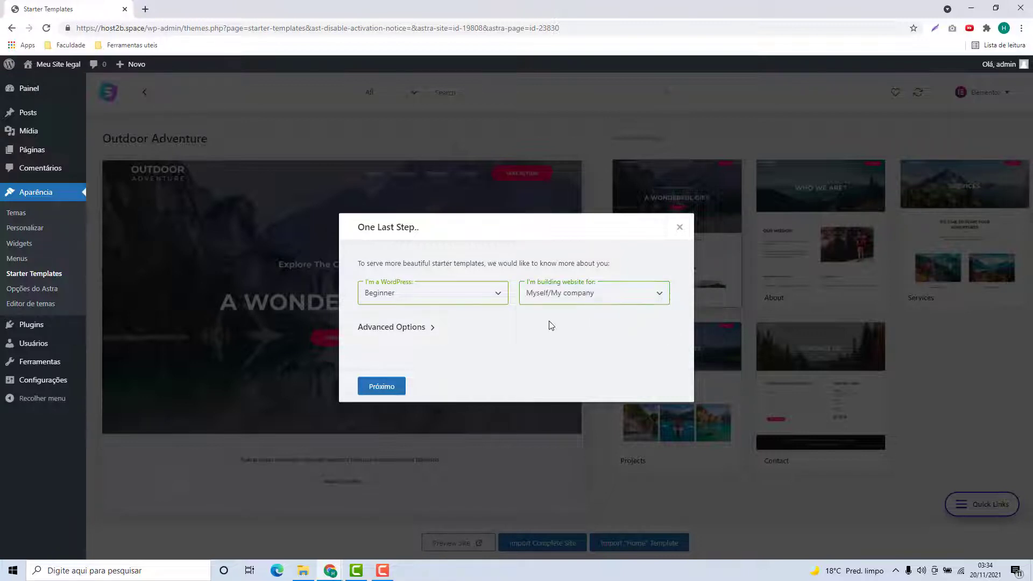
click(388, 388)
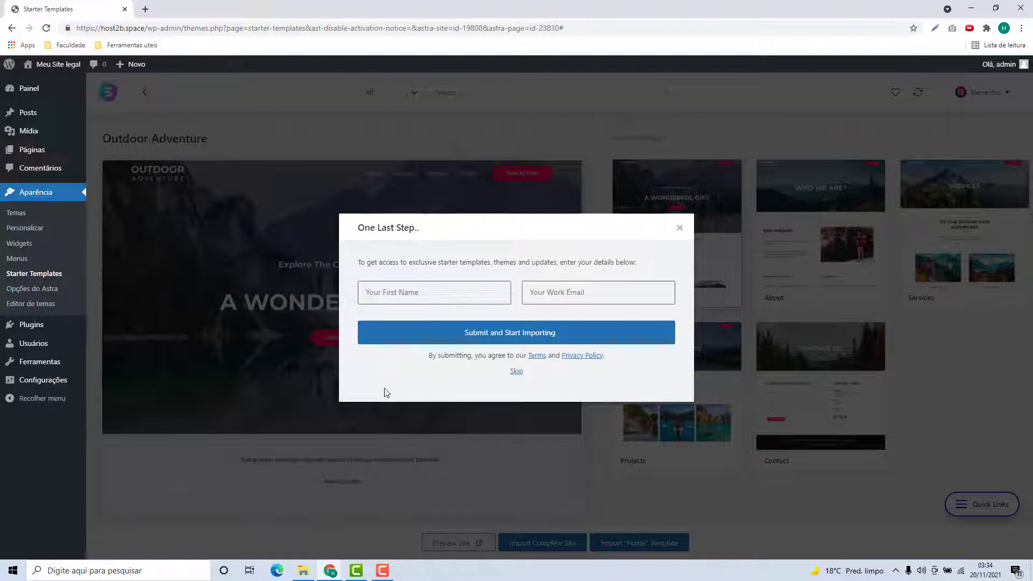
Skip the first name and work email form and run the complete site import.
click(428, 289)
click(535, 294)
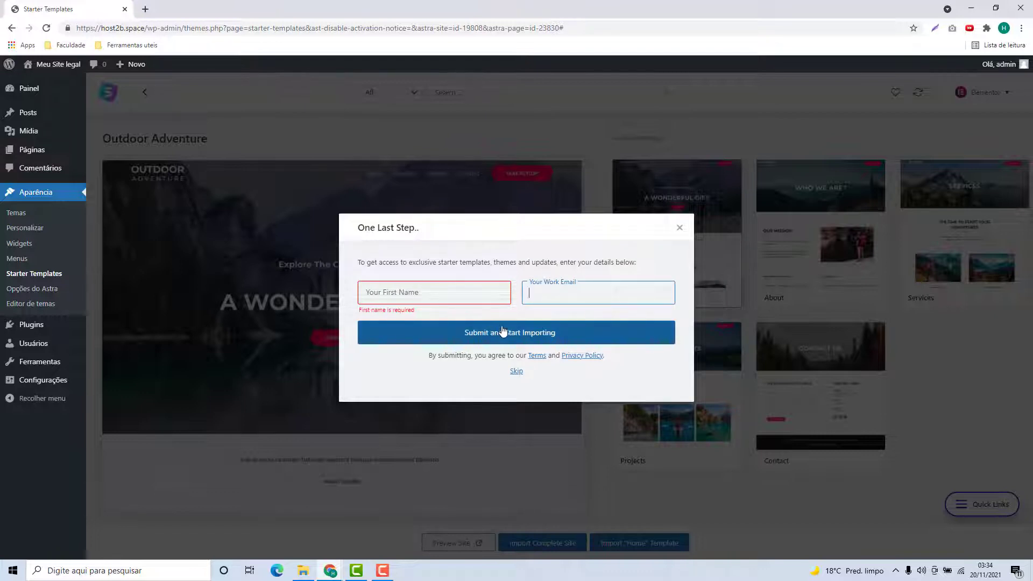
click(517, 372)
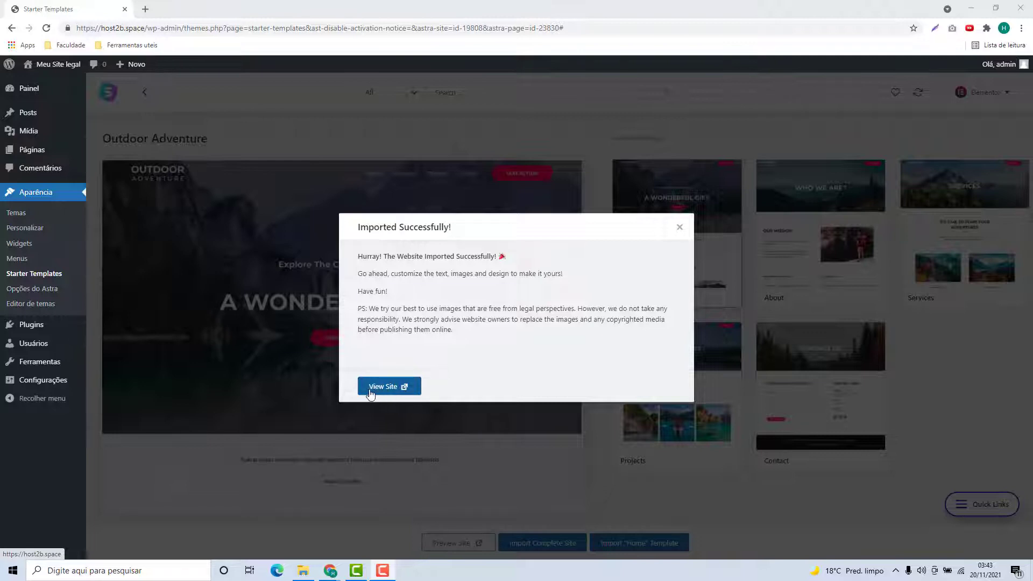
View the imported site and look over the sections of its home page.
click(392, 391)
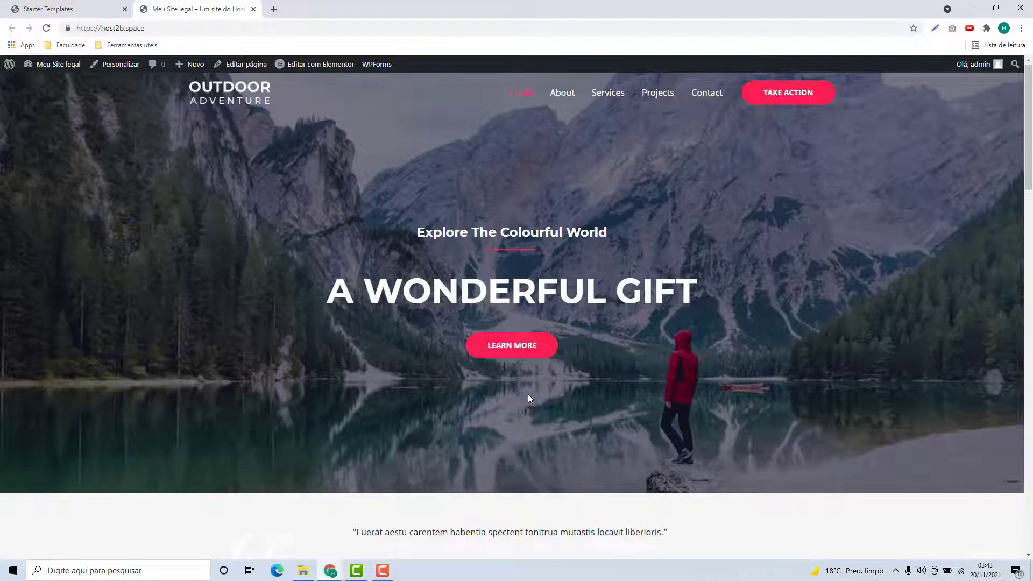
scroll(424, 229, down, 15)
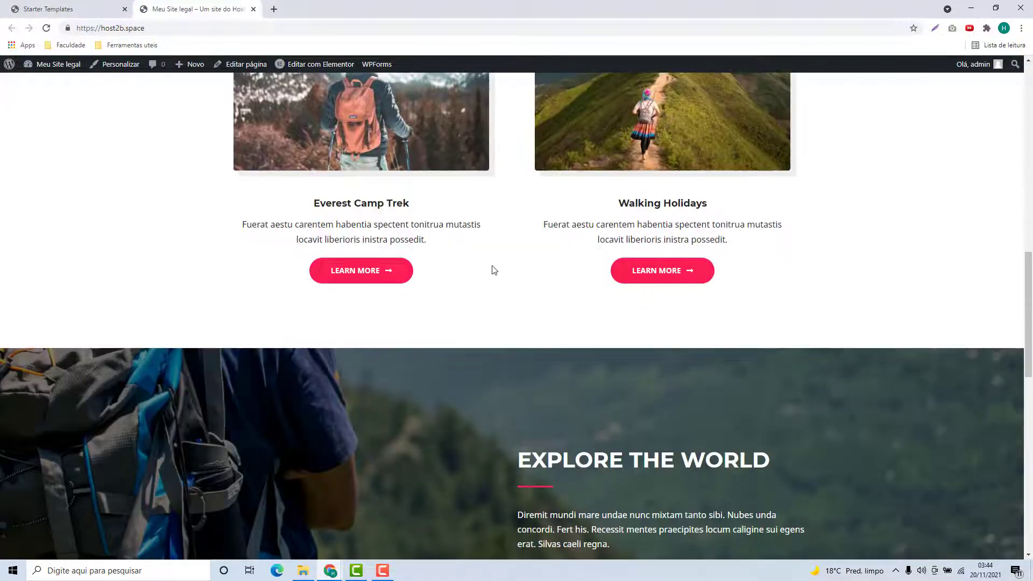
scroll(484, 282, down, 5)
scroll(483, 291, up, 12)
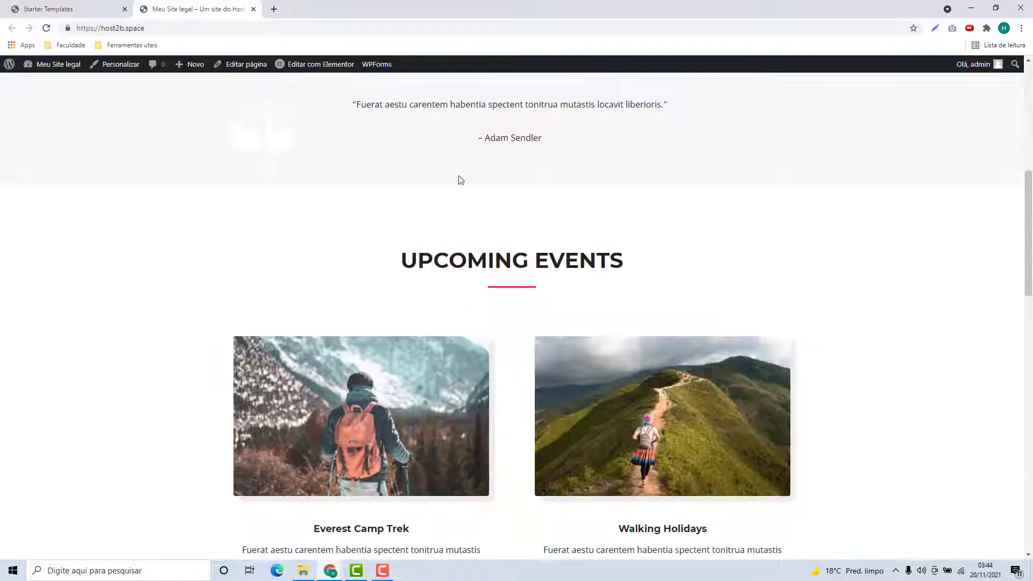
scroll(435, 252, up, 2)
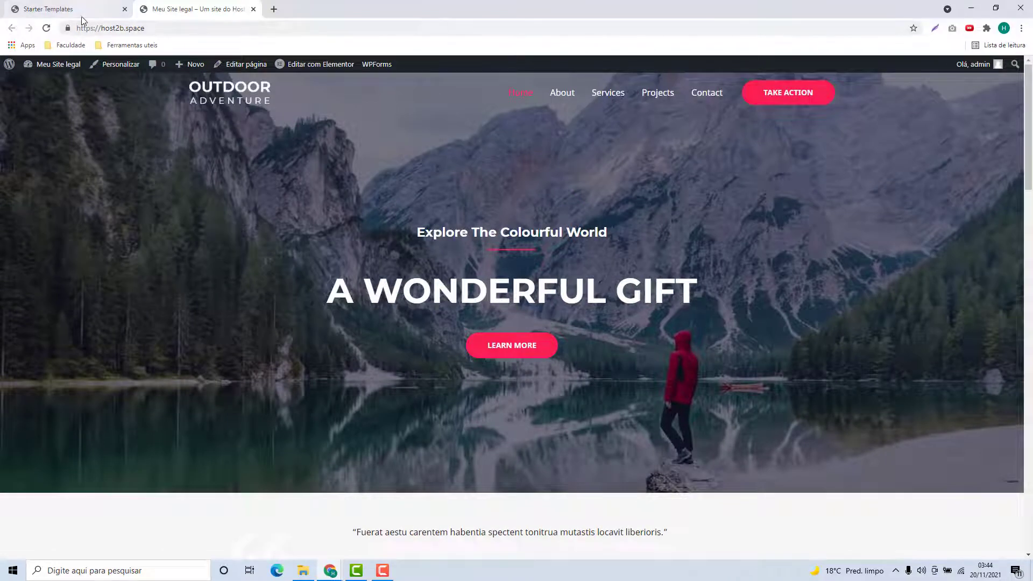
Open the site's page list in the WordPress admin and open the Home page for editing with Elementor.
click(59, 9)
click(683, 230)
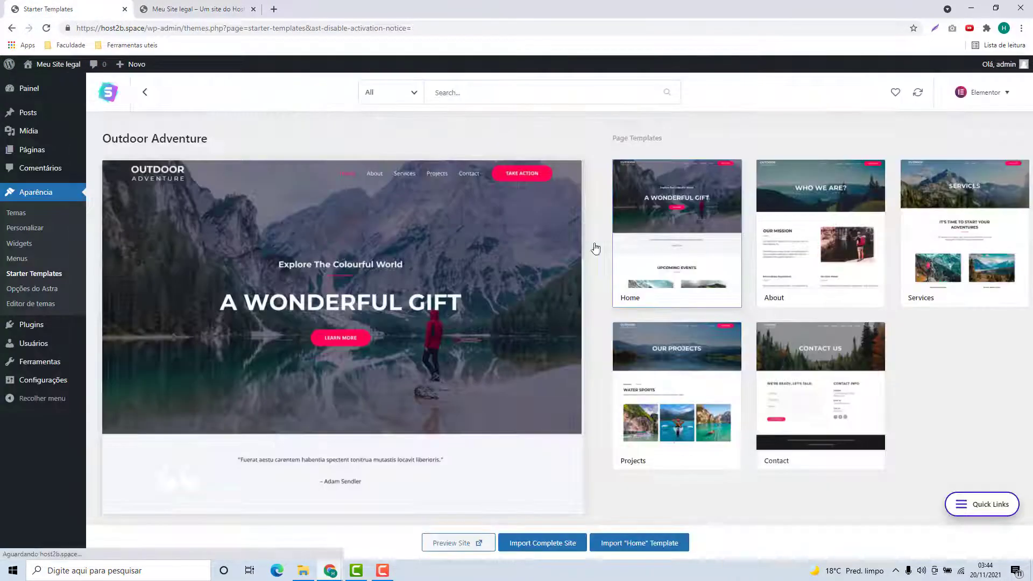
click(30, 156)
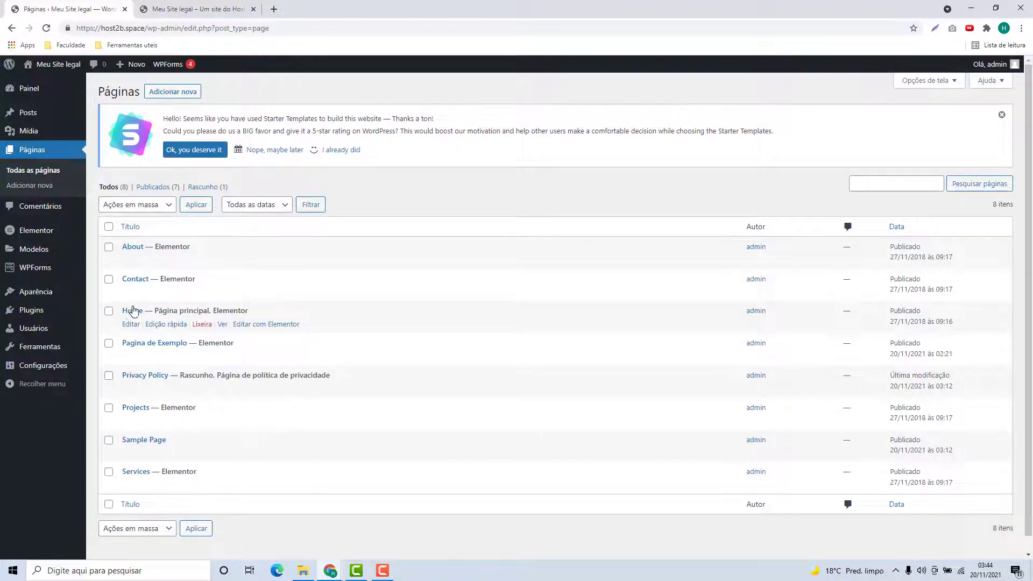
click(199, 7)
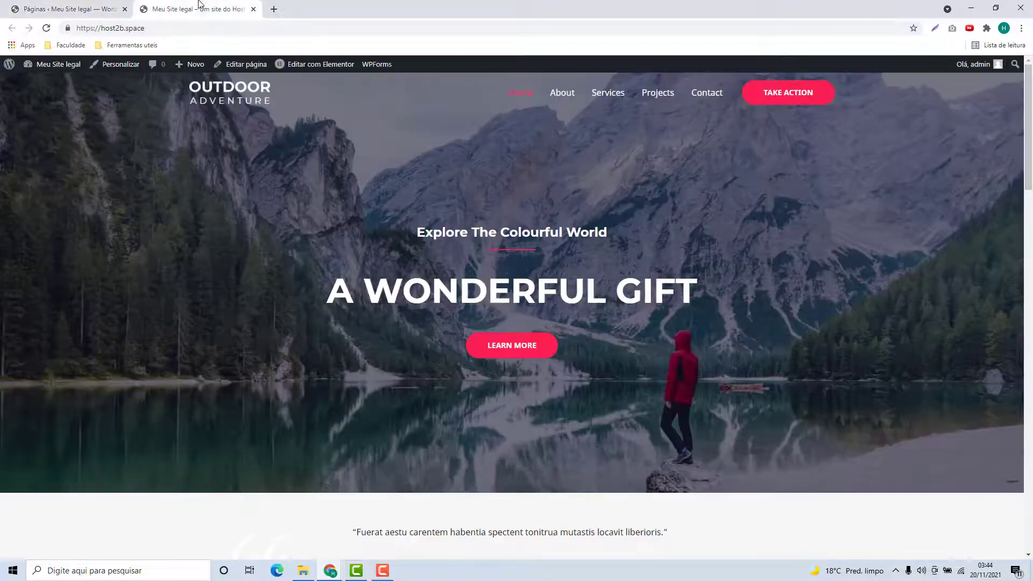
scroll(512, 240, down, 10)
key(ctrl+shift+Tab)
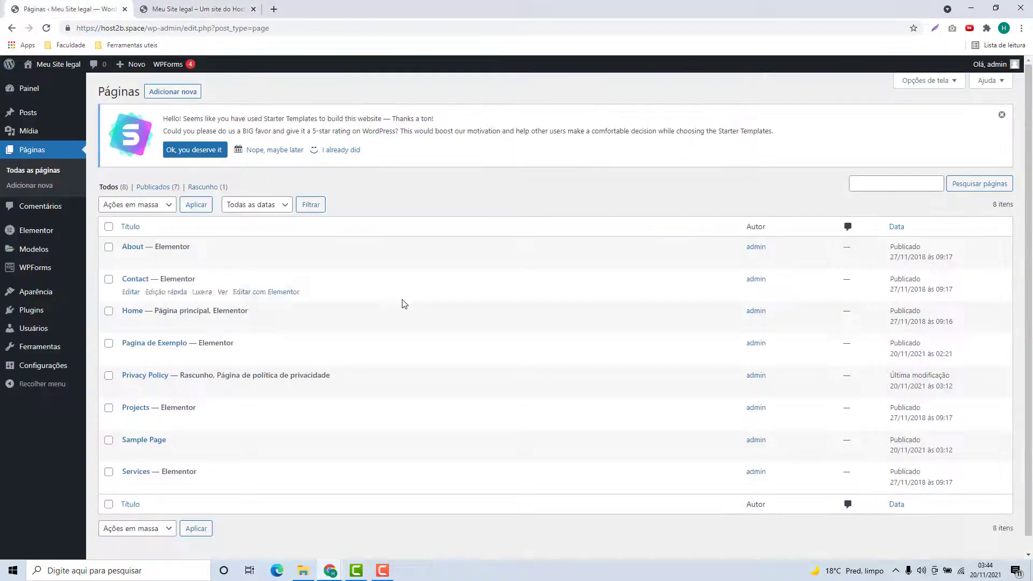
click(280, 325)
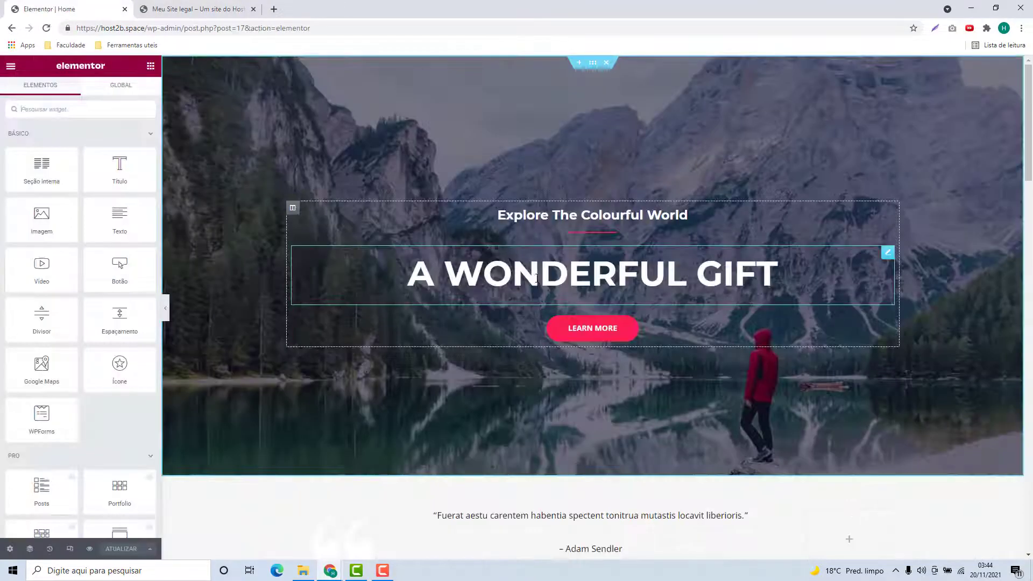
Replace the main hero heading "A Wonderful Gift" with "Meu site legal".
drag(407, 274, 798, 310)
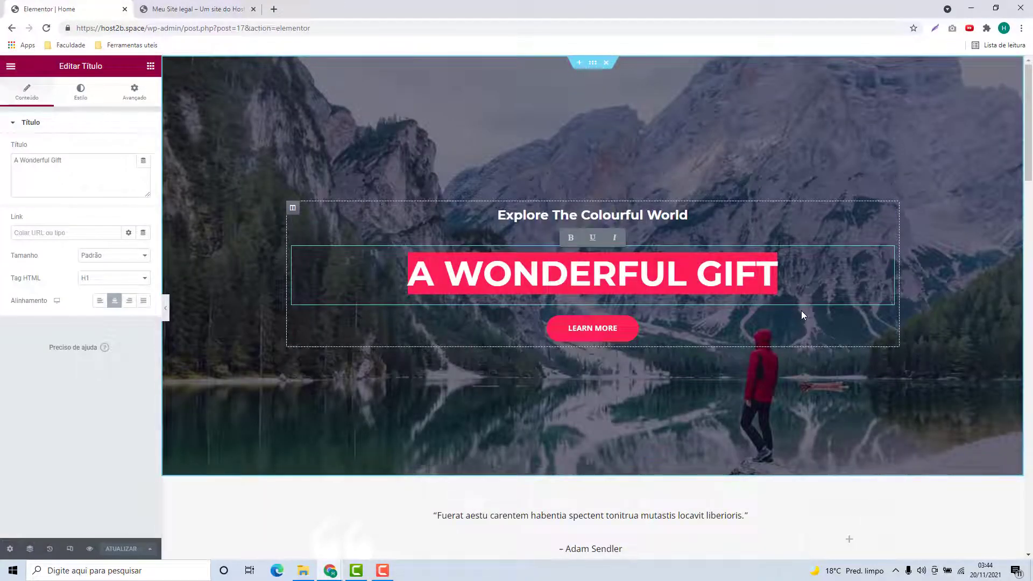
scroll(692, 291, down, 1)
scroll(692, 292, down, 15)
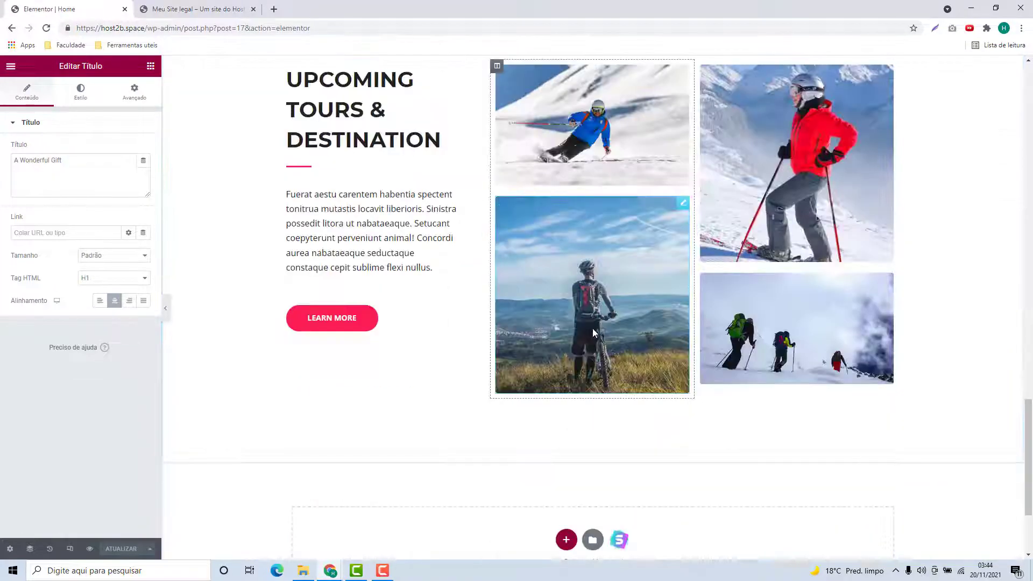
scroll(592, 328, up, 10)
scroll(604, 332, up, 7)
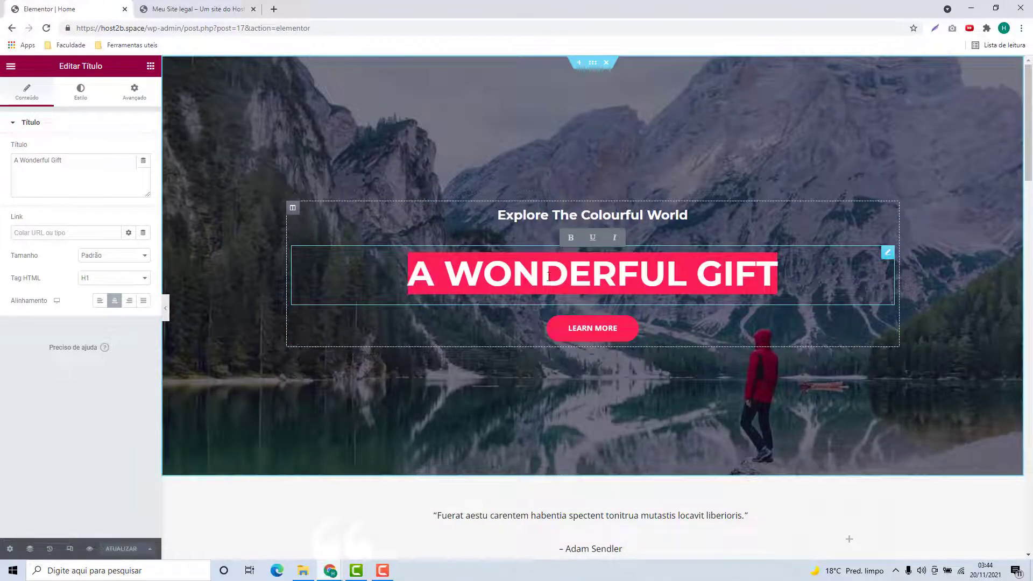
text(Meu site legal)
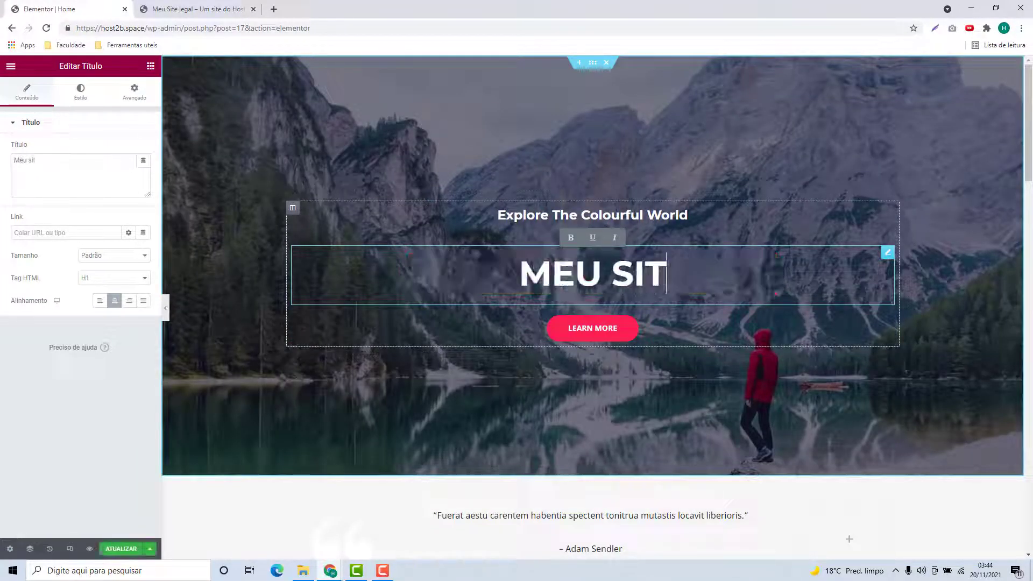
Replace the small title above the main hero heading with "Conhecendo um novo mundo".
click(561, 217)
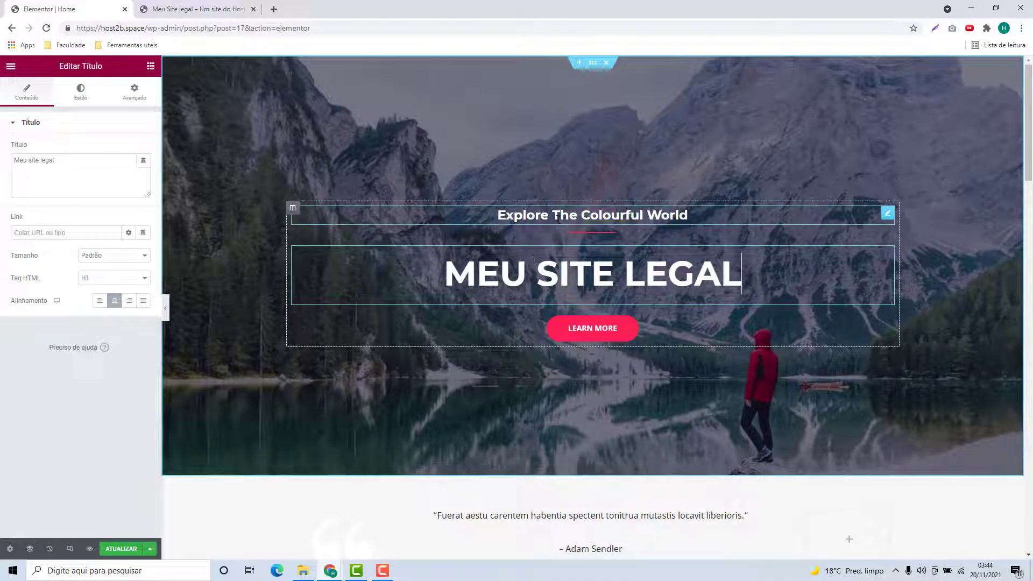
key(ctrl+a)
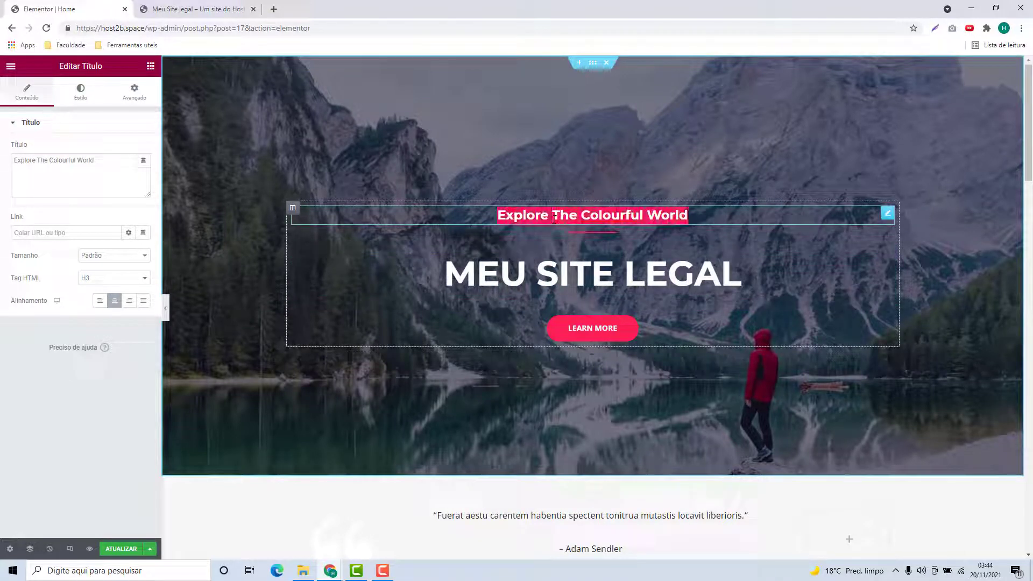
key(BackSpace)
text(Conhecendo um novo mundo)
Change the text of the hero section's Learn More button to "Conheça mais".
scroll(409, 242, down, 6)
scroll(409, 242, down, 1)
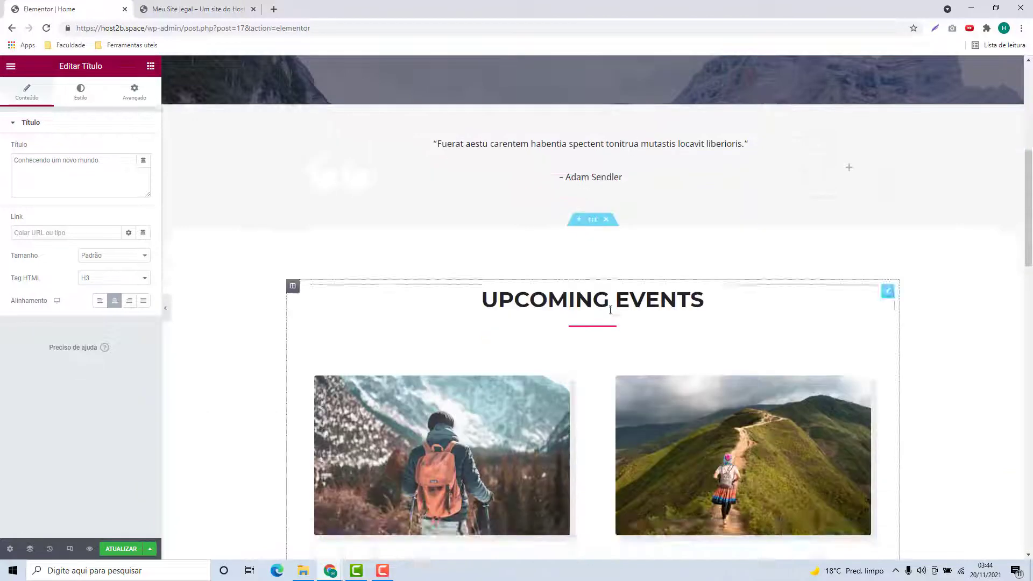
scroll(667, 244, up, 7)
click(606, 328)
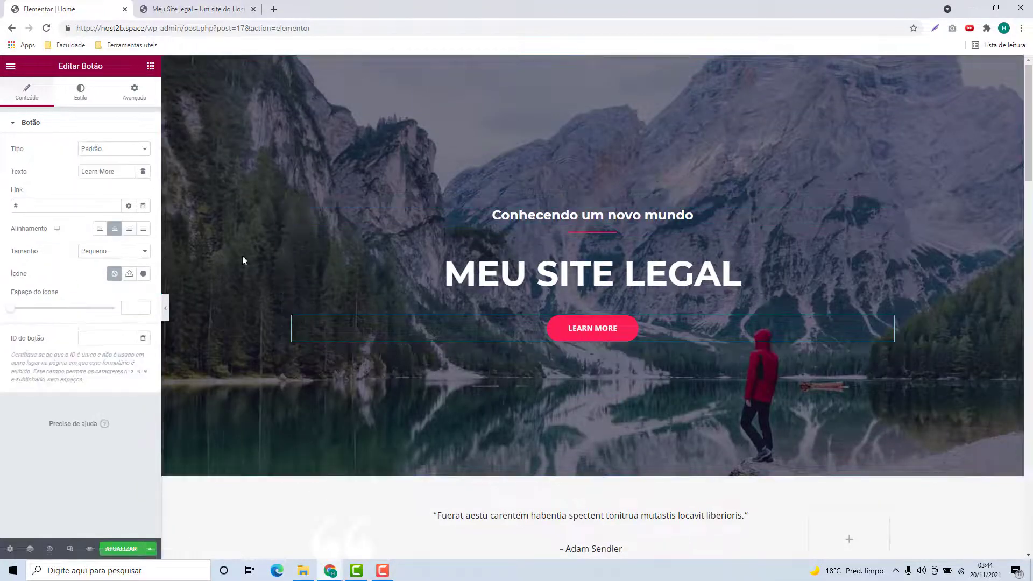
double_click(107, 171)
key(ctrl+a)
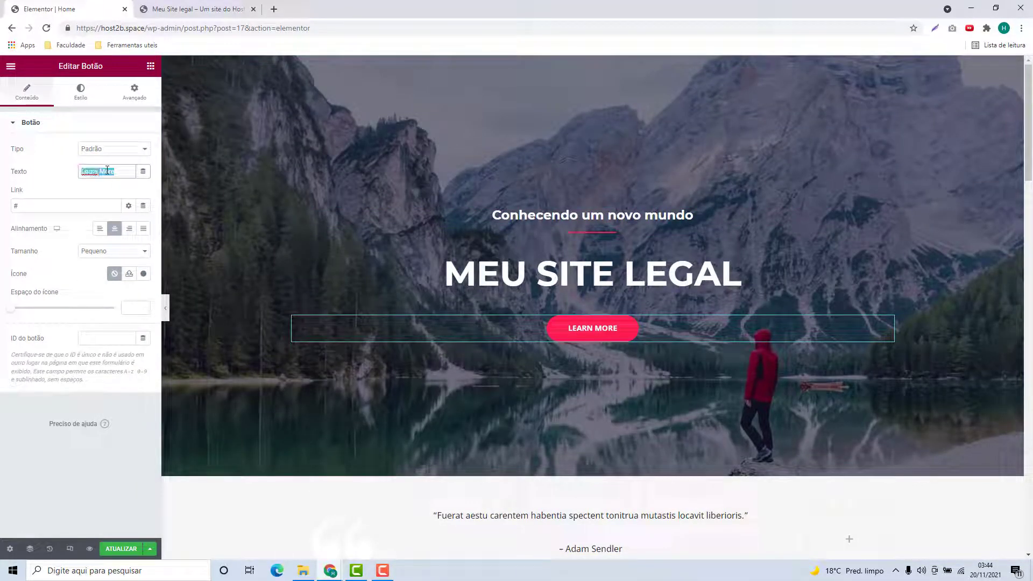
text(Conheça mais)
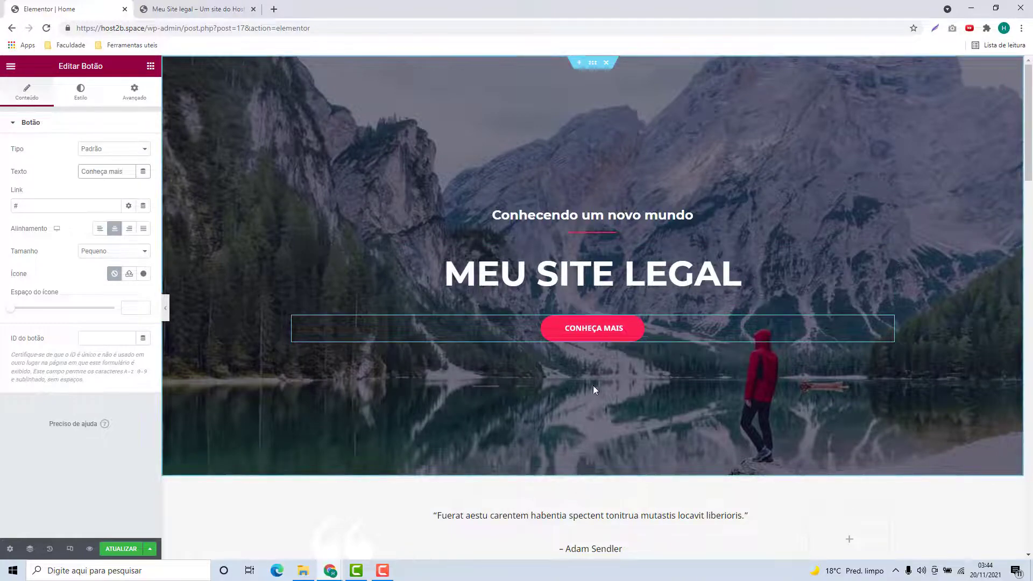
scroll(585, 410, down, 20)
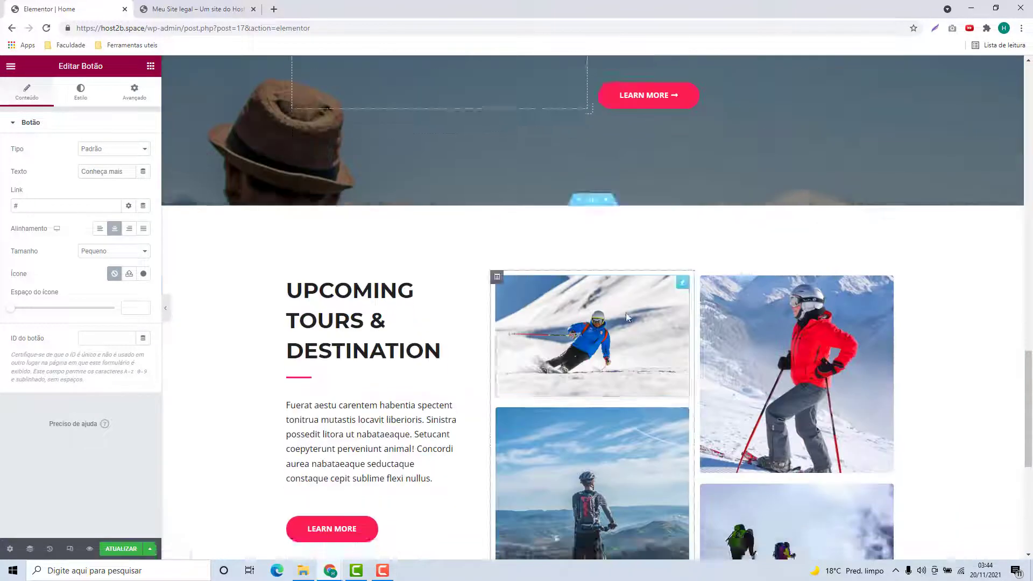
scroll(627, 318, down, 7)
scroll(406, 264, up, 14)
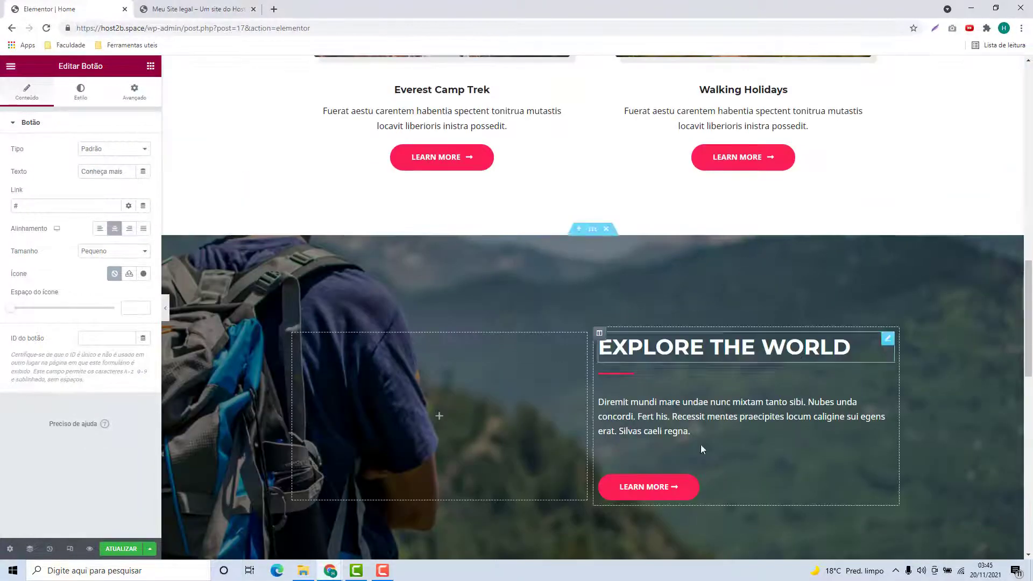
scroll(722, 363, up, 15)
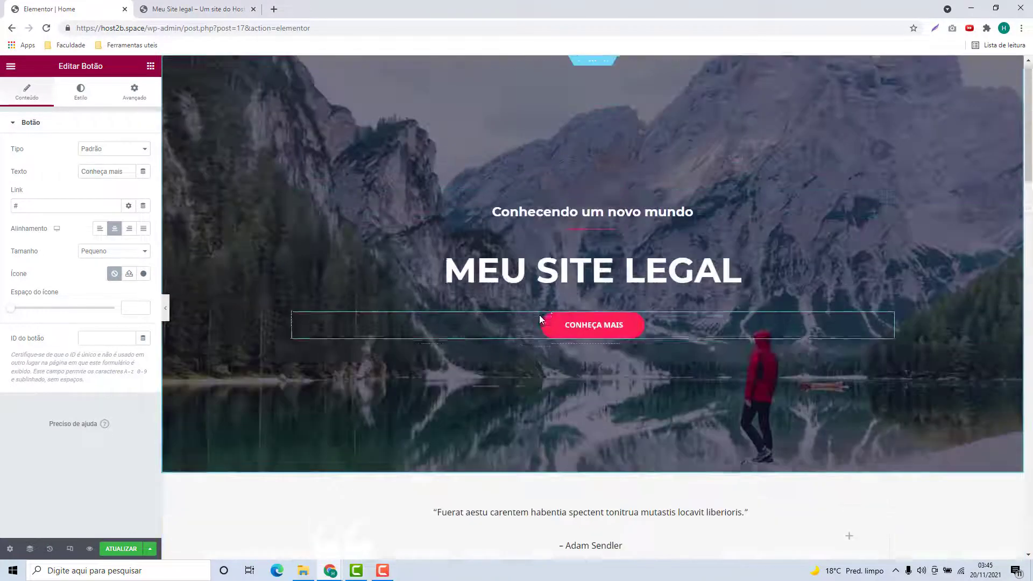